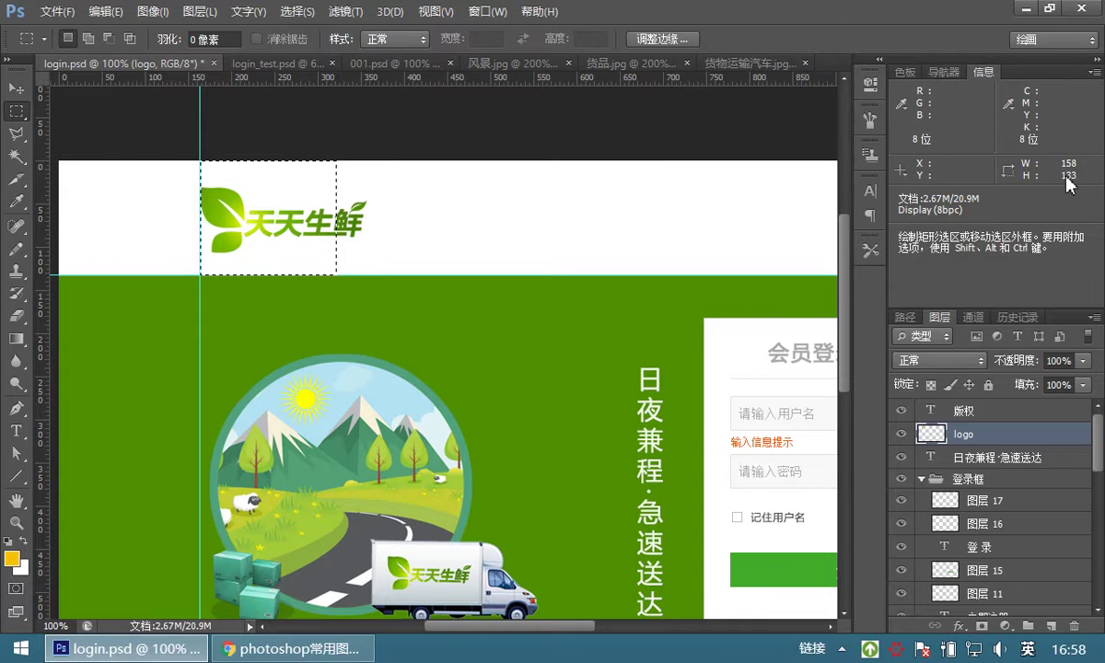
Bring the blank login_test.psd document to 100% zoom and compare it with the login.psd design.
click(286, 62)
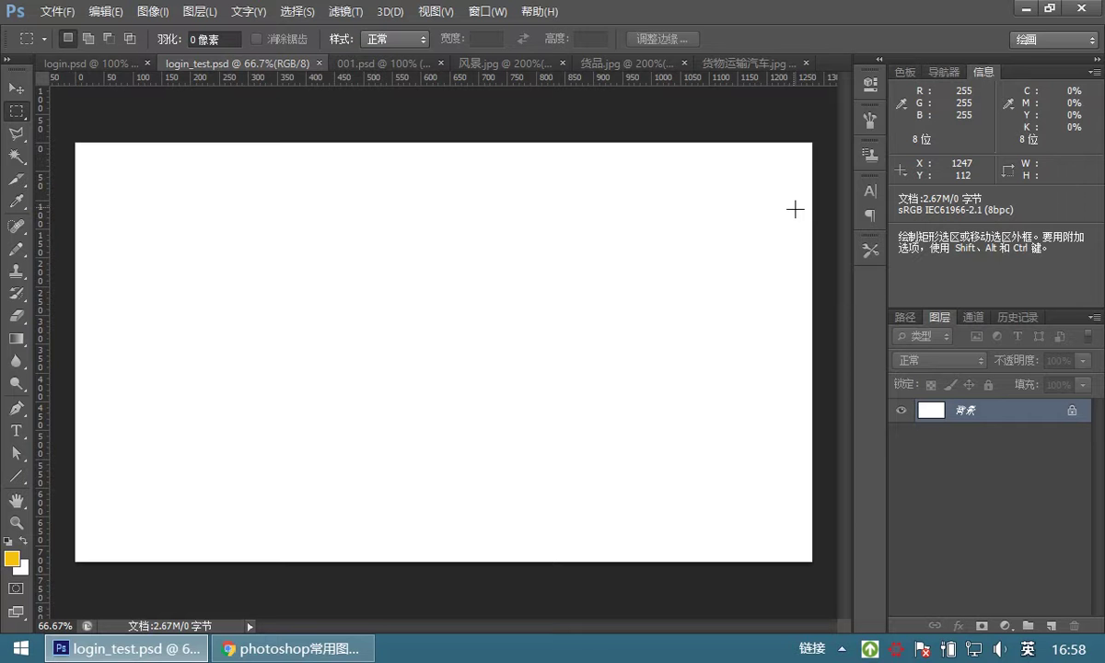
double_click(15, 523)
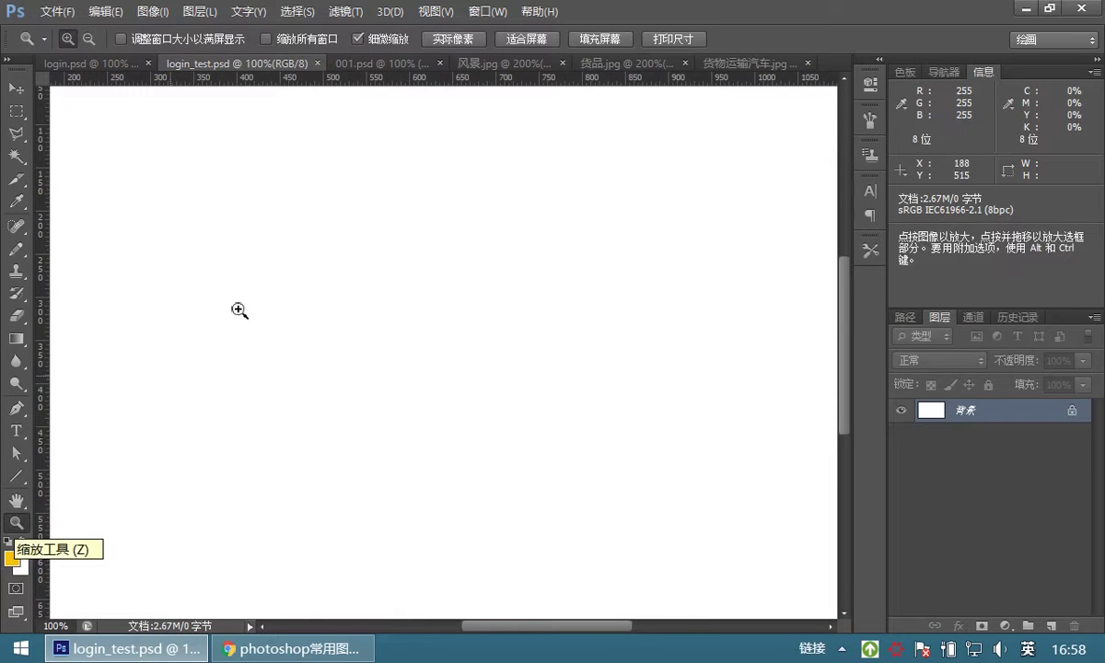
click(102, 65)
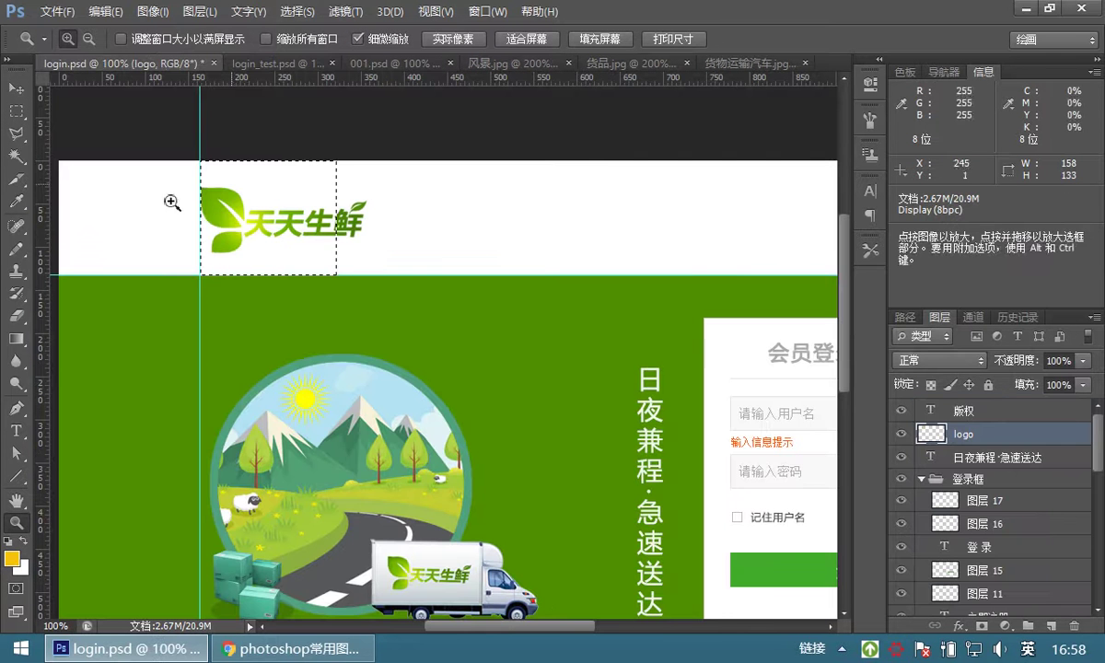
click(254, 59)
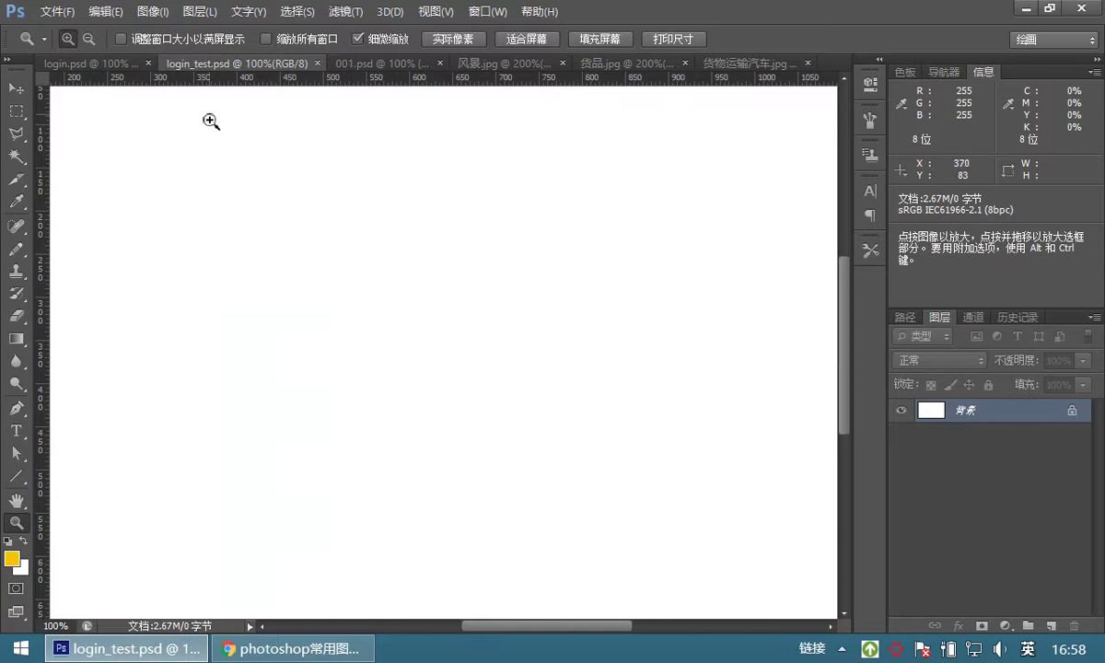
click(19, 92)
drag(323, 79, 331, 187)
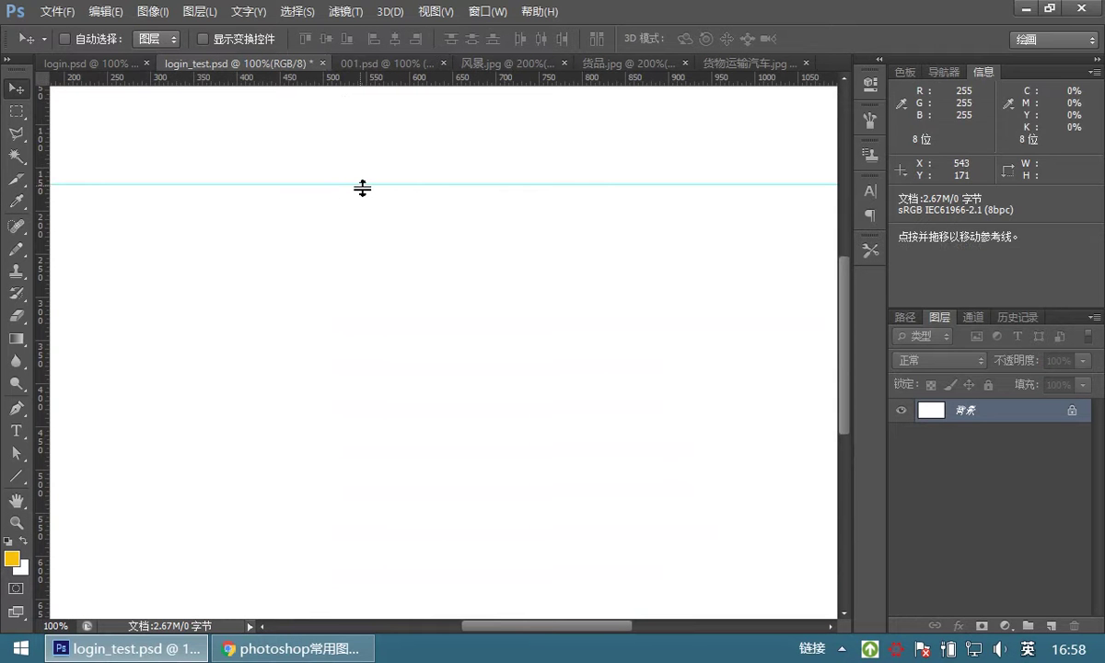
key(ctrl+z)
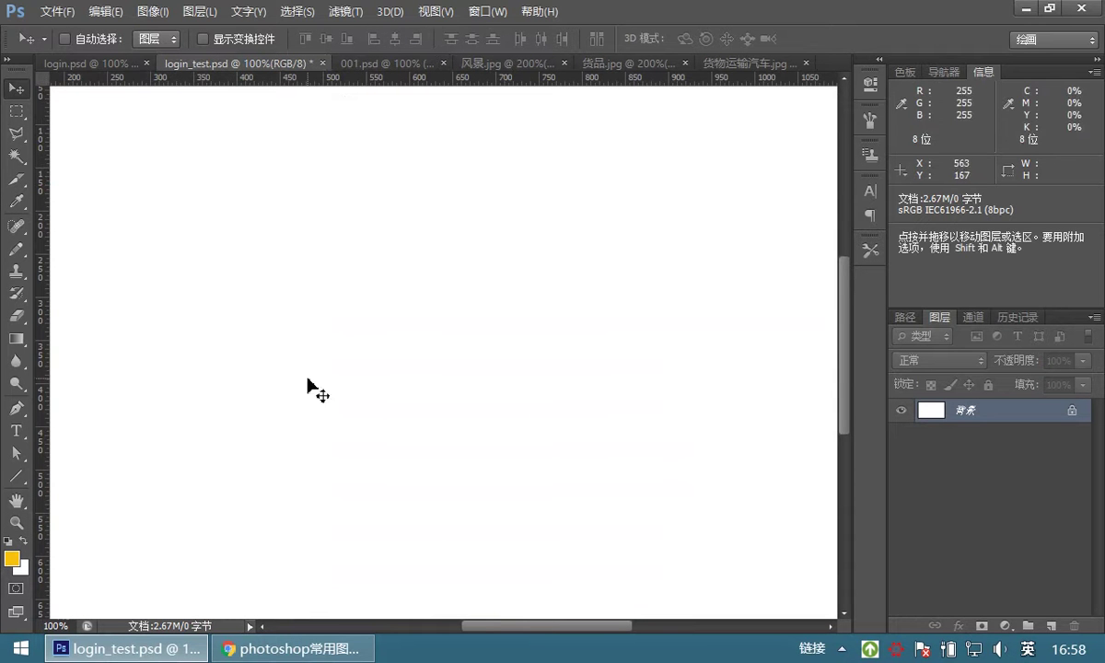
Switch to the course notes in Chrome and review the 参考线技巧 section on snapping and precisely creating guides.
click(267, 650)
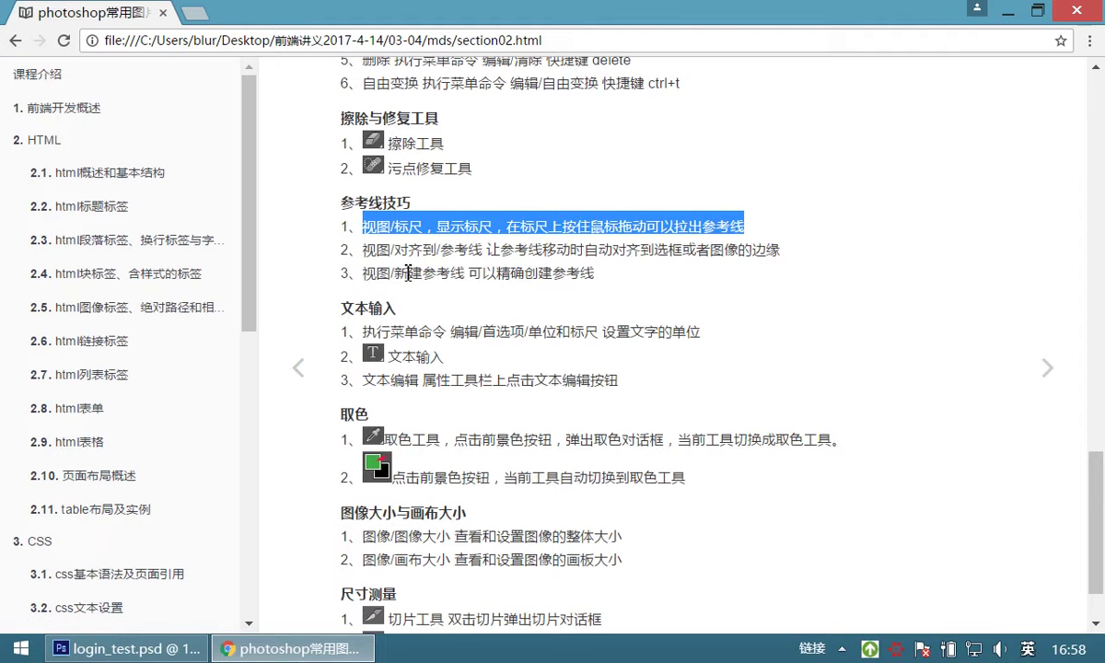
drag(368, 278, 599, 286)
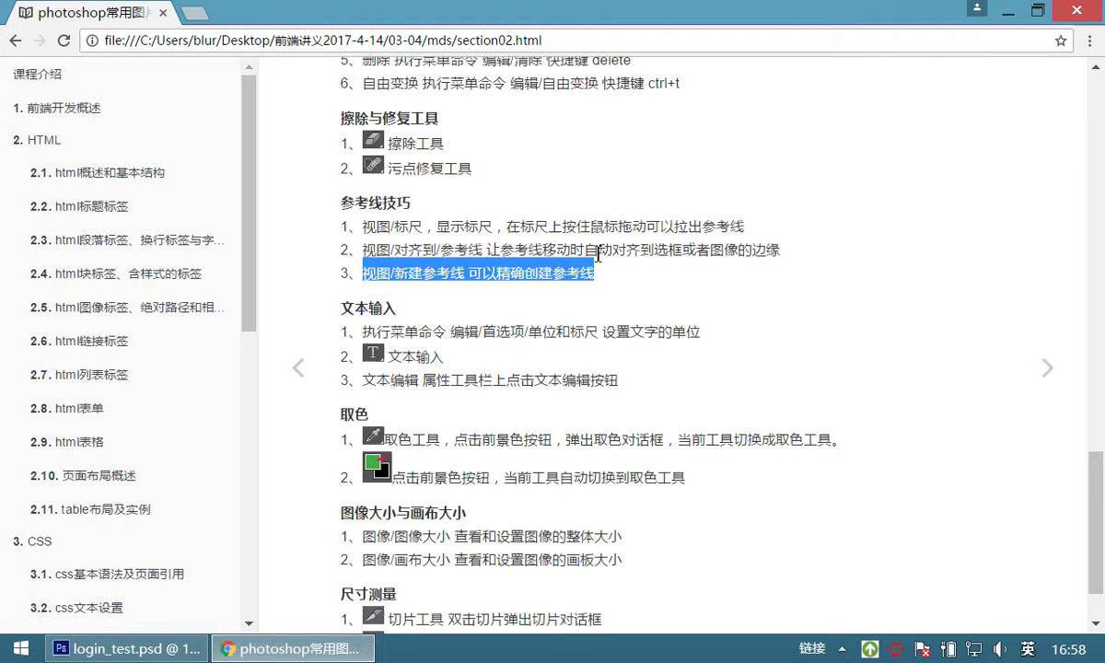
click(387, 251)
drag(512, 251, 783, 246)
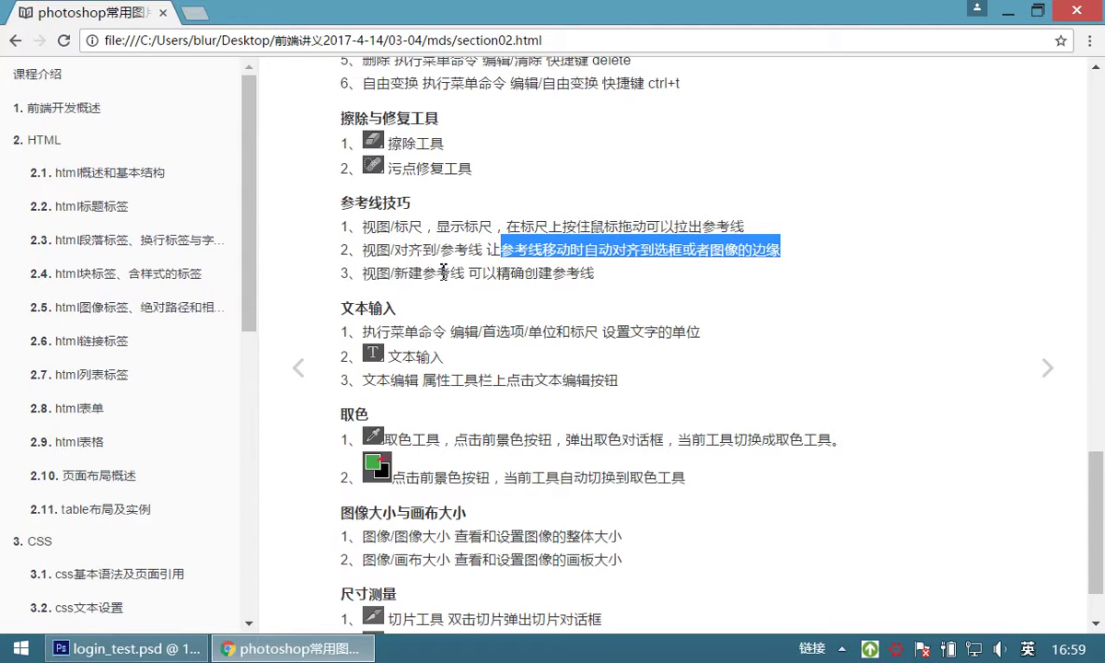
drag(470, 273, 596, 280)
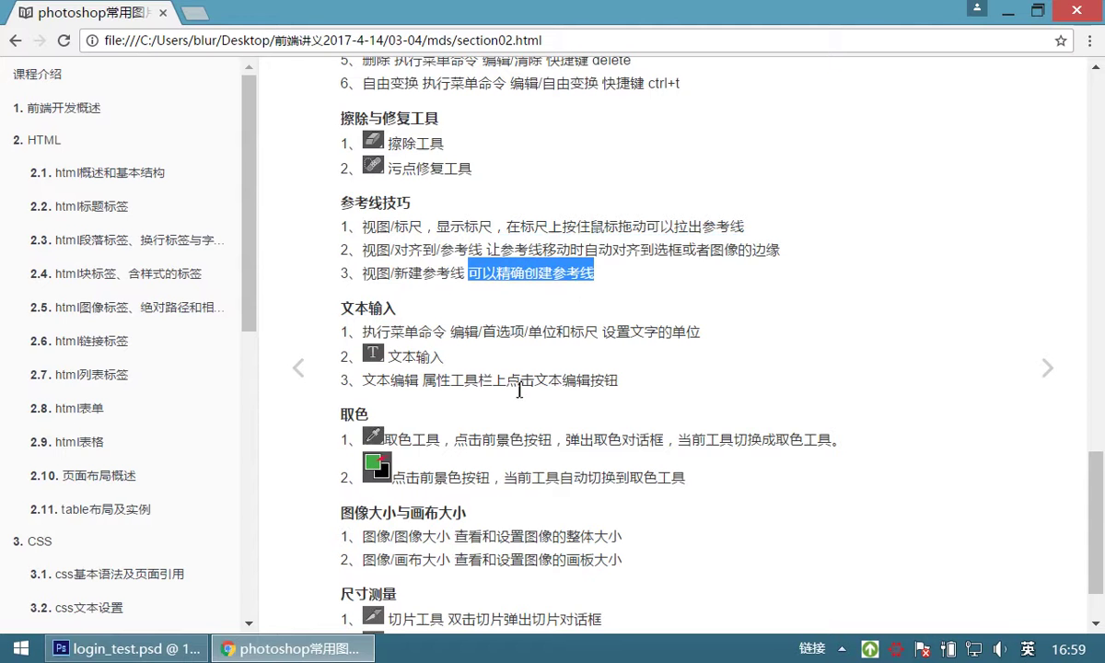
Switch back to Photoshop and create a horizontal guide at 133 pixels in login_test.psd.
click(155, 655)
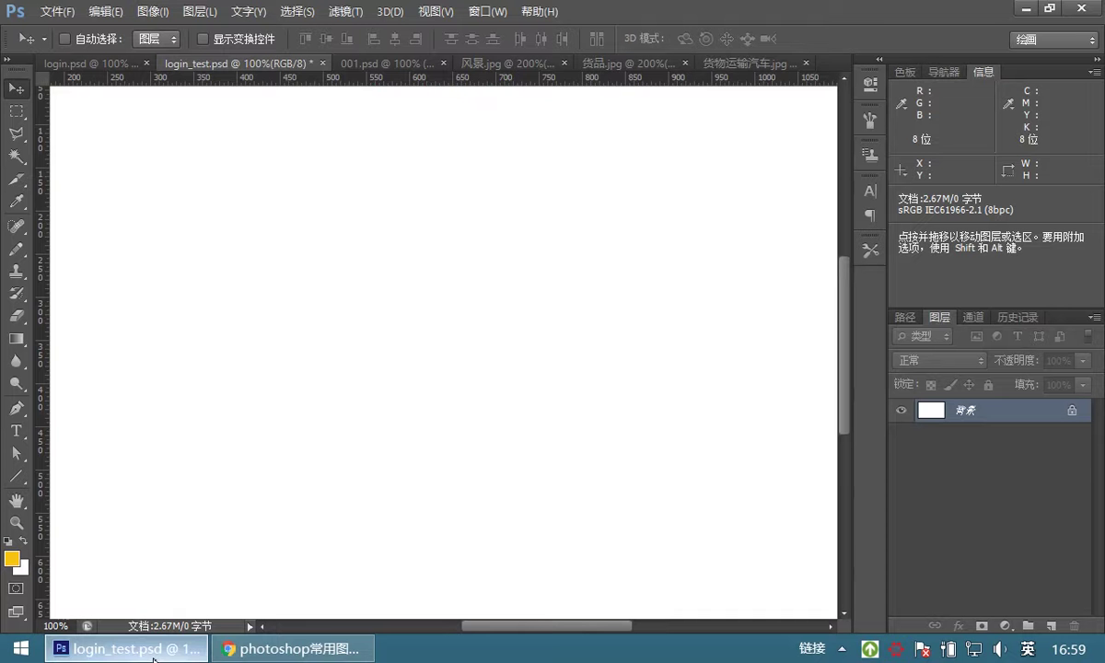
click(428, 14)
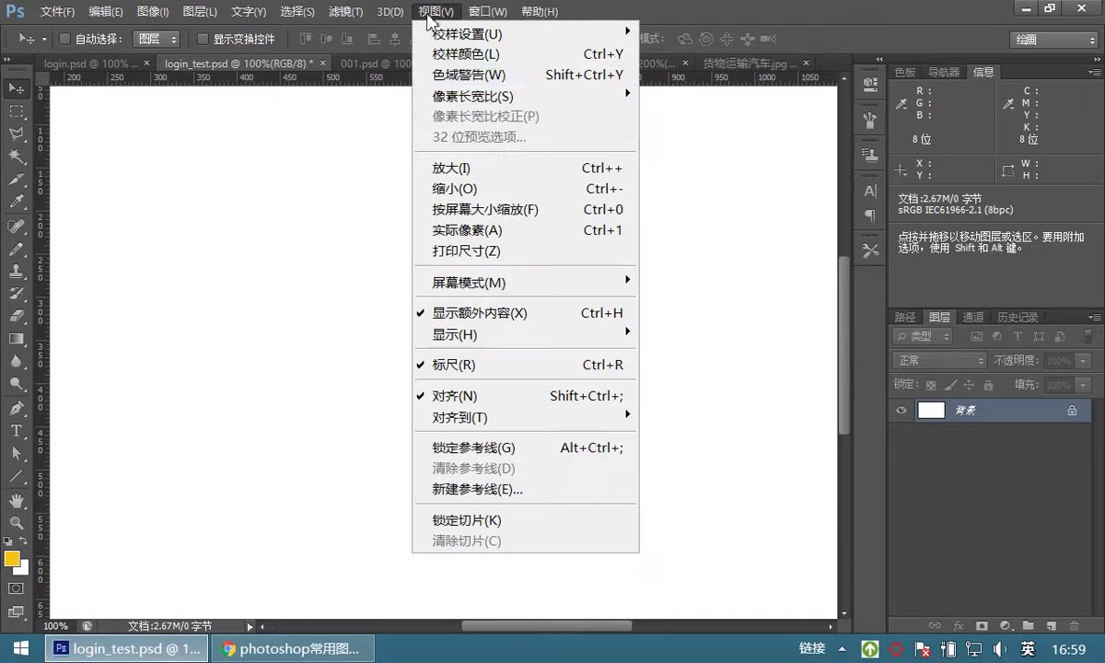
click(485, 491)
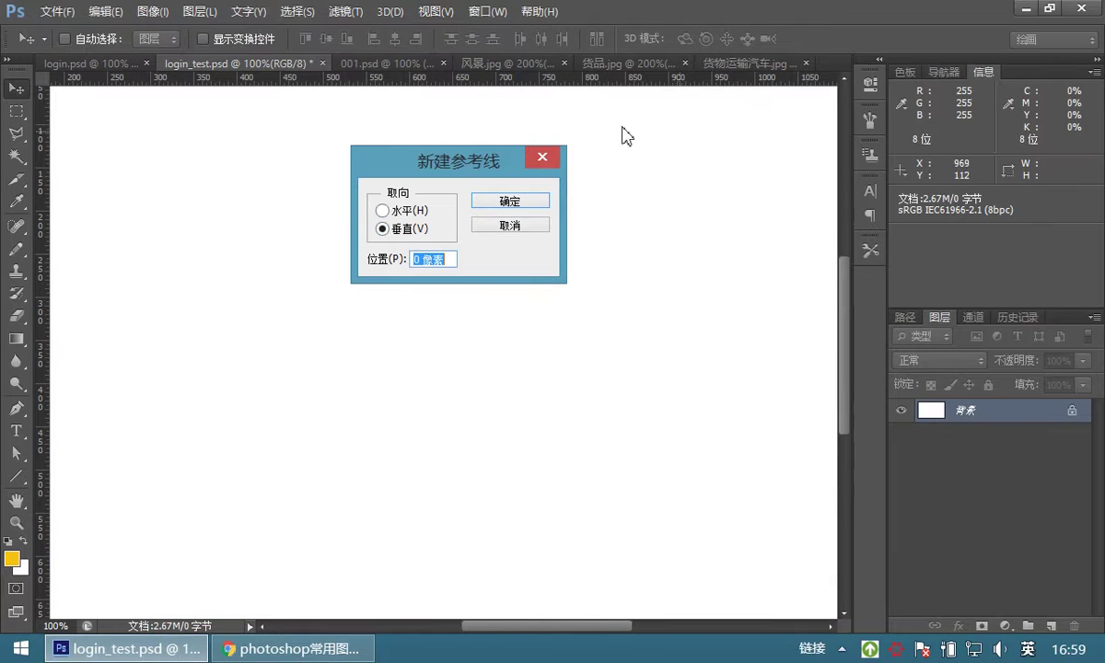
click(383, 211)
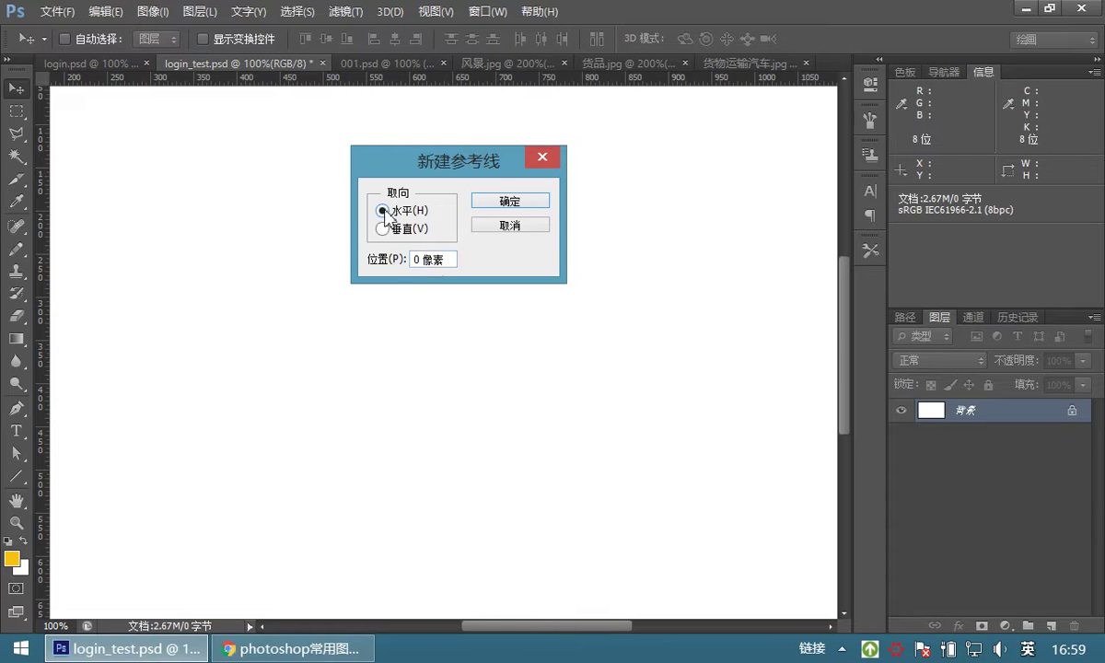
drag(429, 261, 400, 264)
text(133)
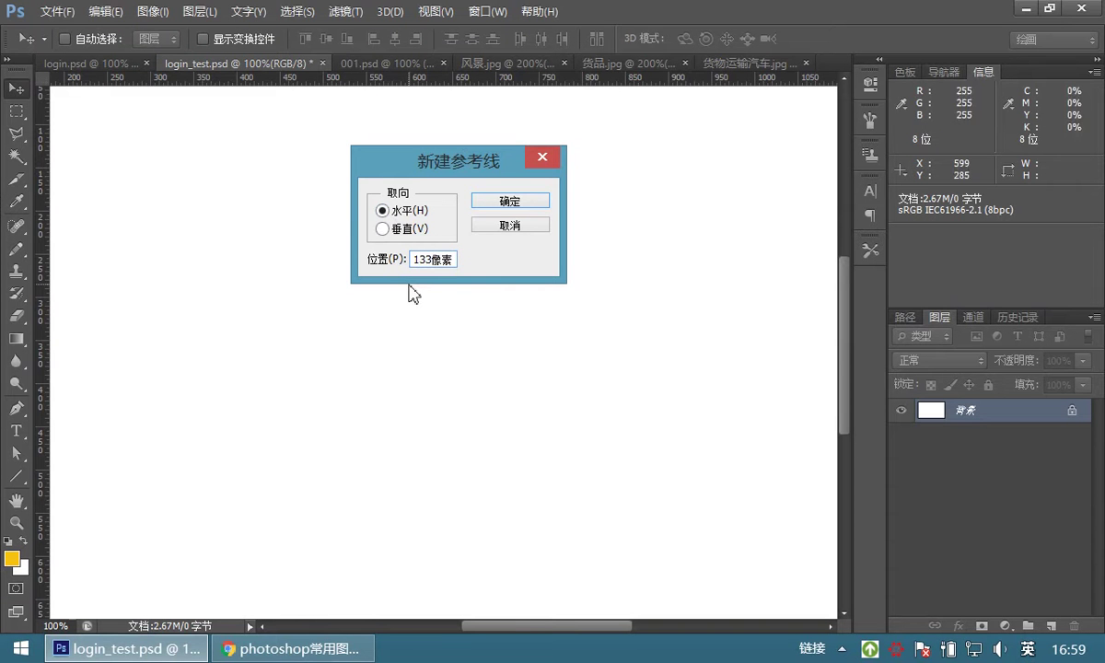
click(509, 201)
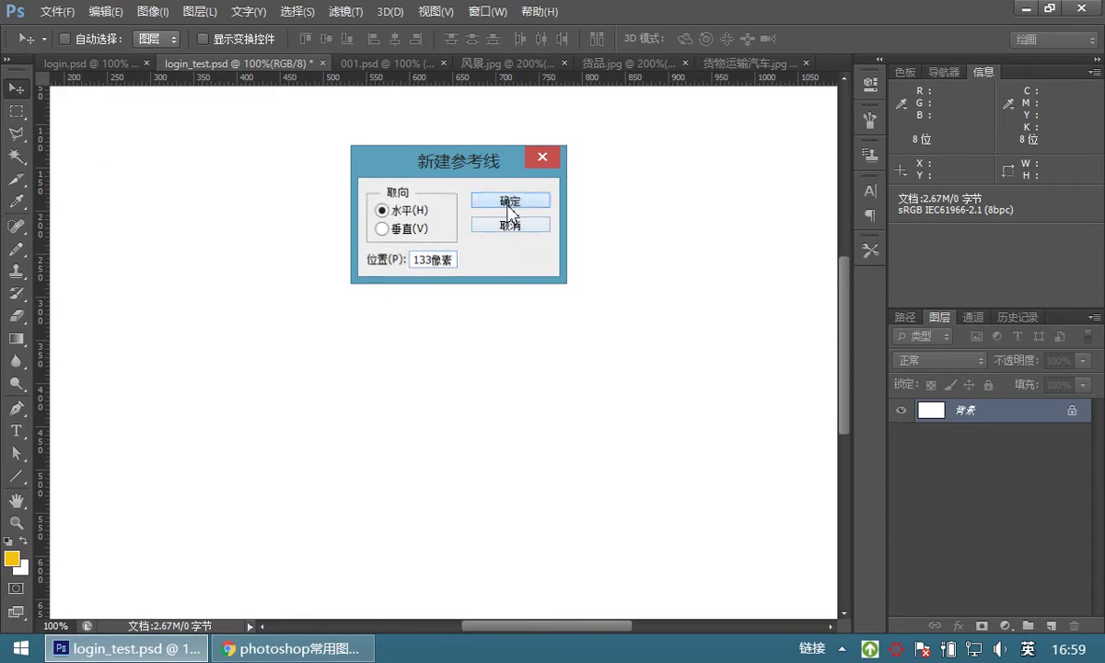
click(17, 500)
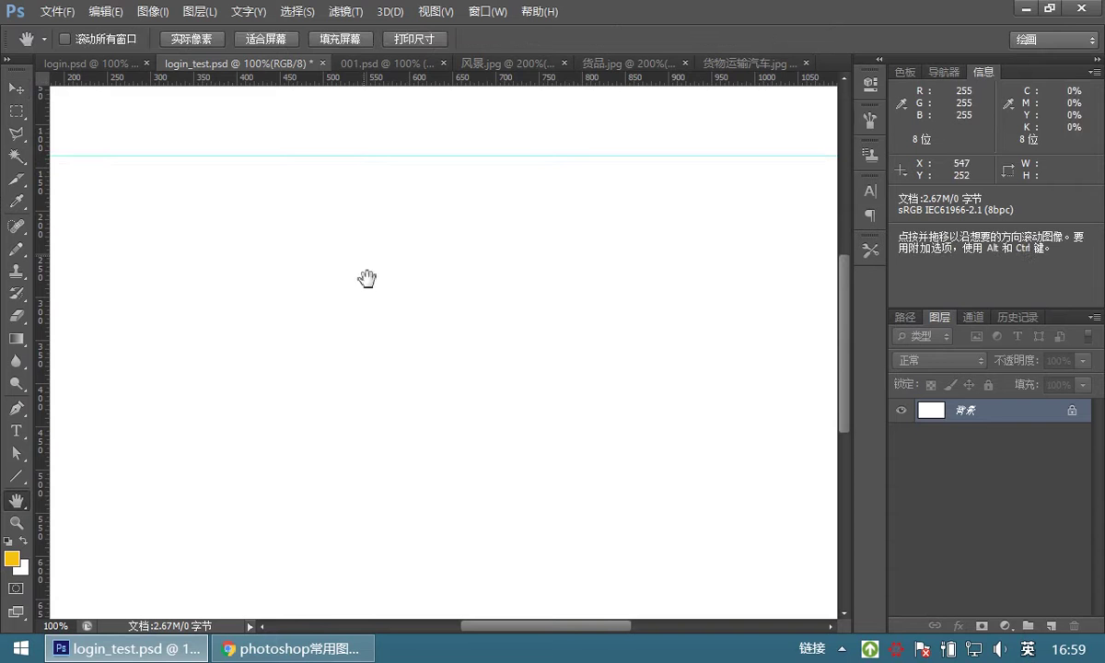
drag(365, 279, 375, 347)
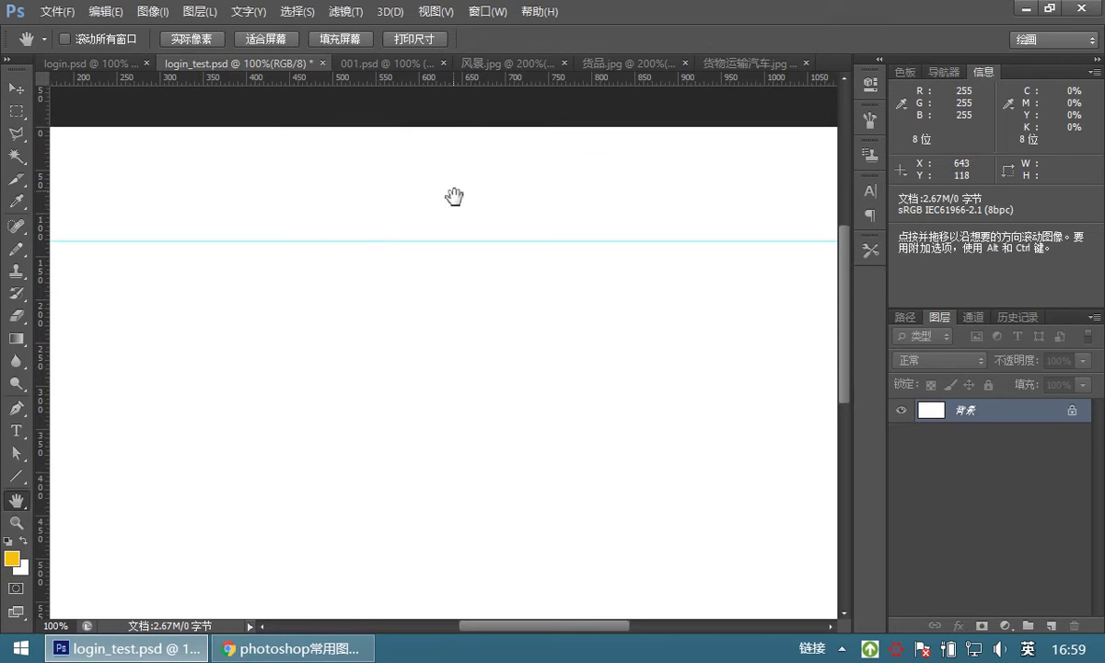
click(16, 522)
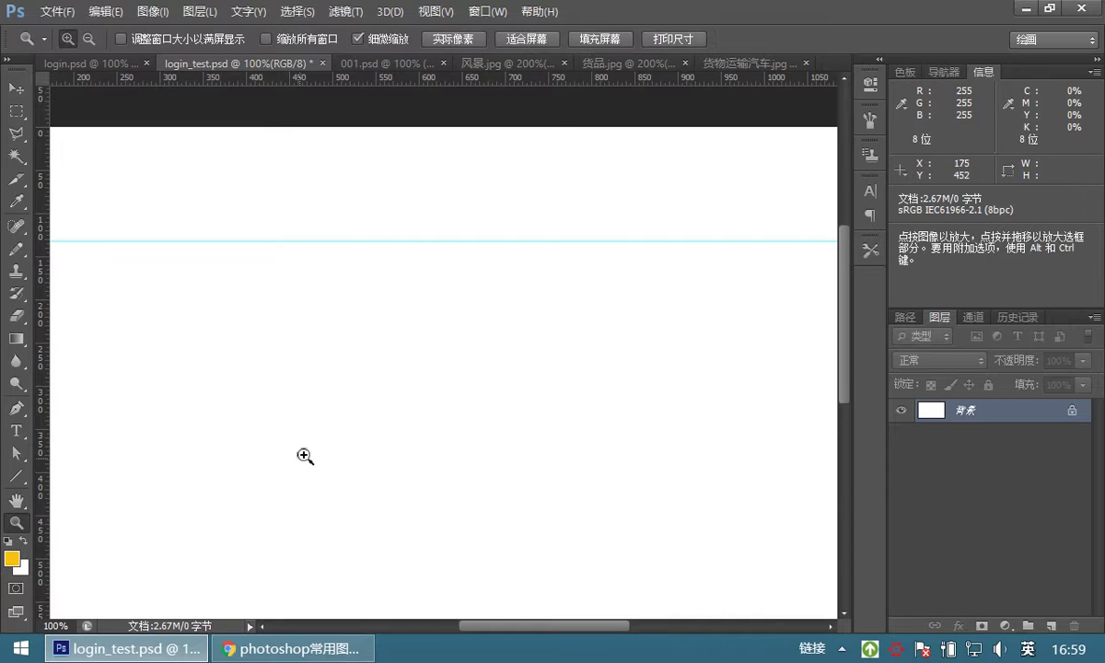
alt+click(350, 375)
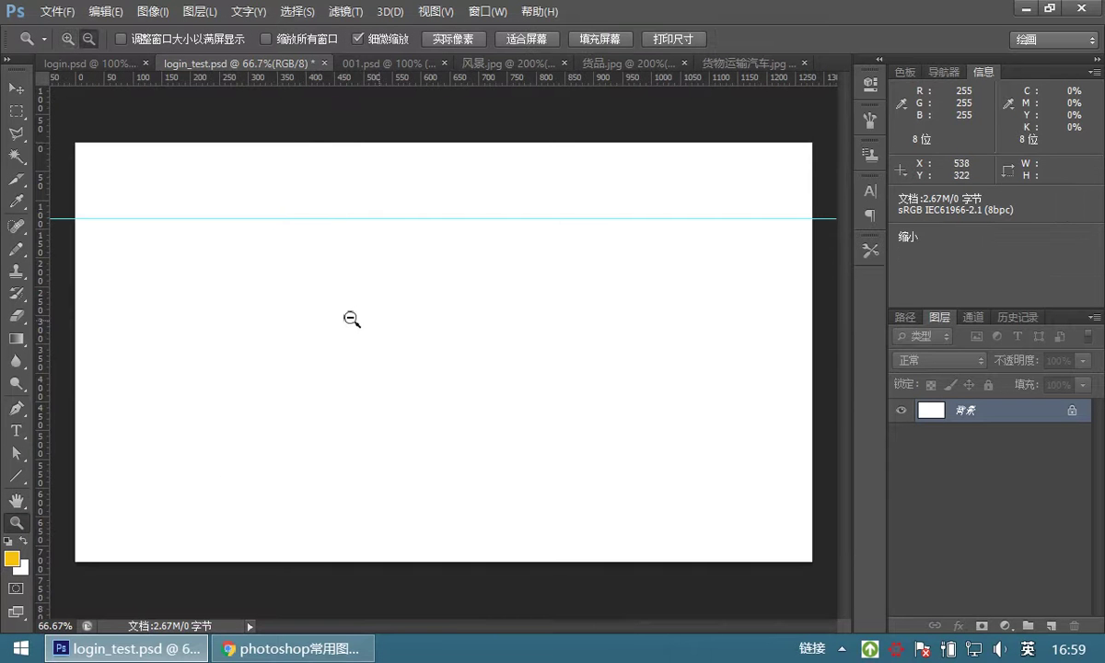
In login.psd, deselect the old selection and measure from the page's top edge to the lower horizontal guide with a rectangular marquee.
click(108, 64)
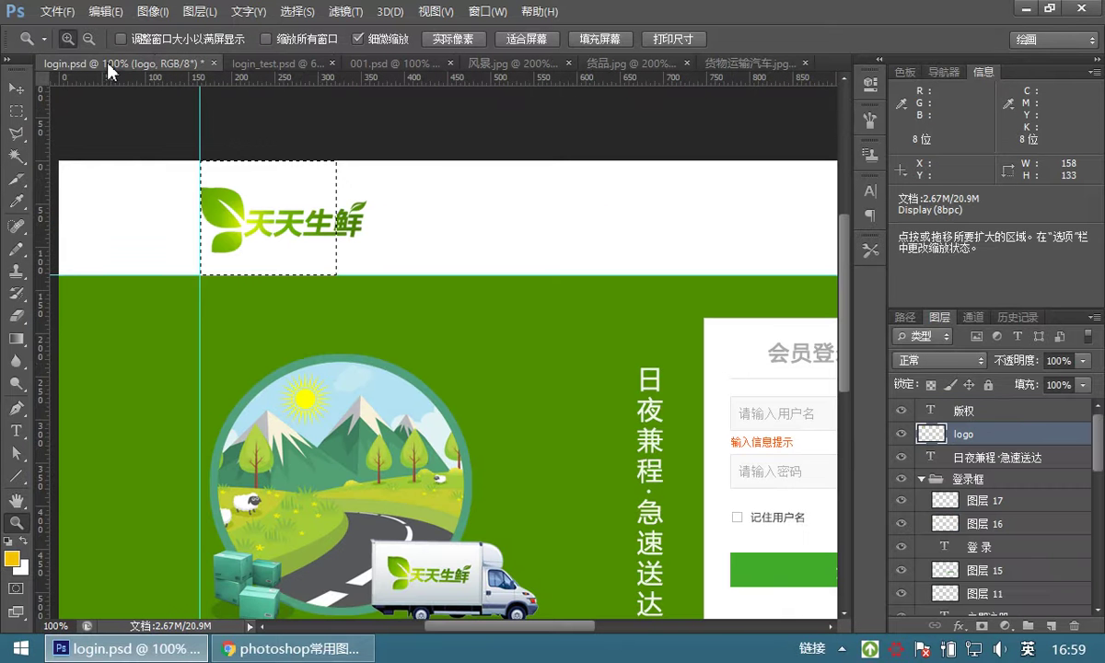
alt+click(343, 336)
alt+click(343, 337)
alt+click(271, 460)
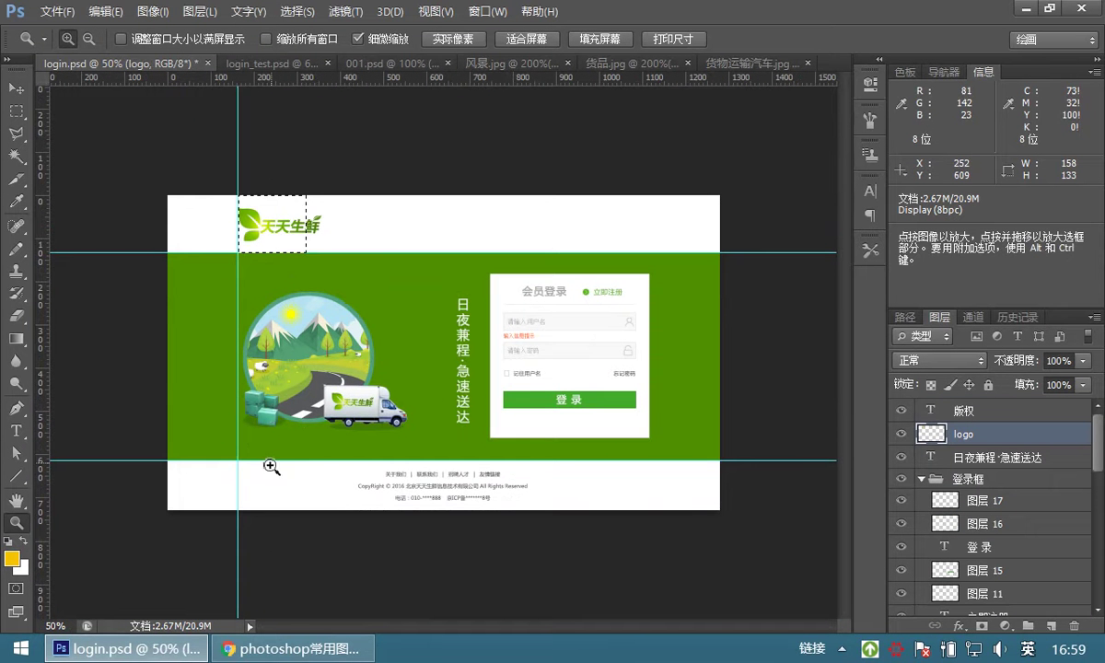
key(ctrl+d)
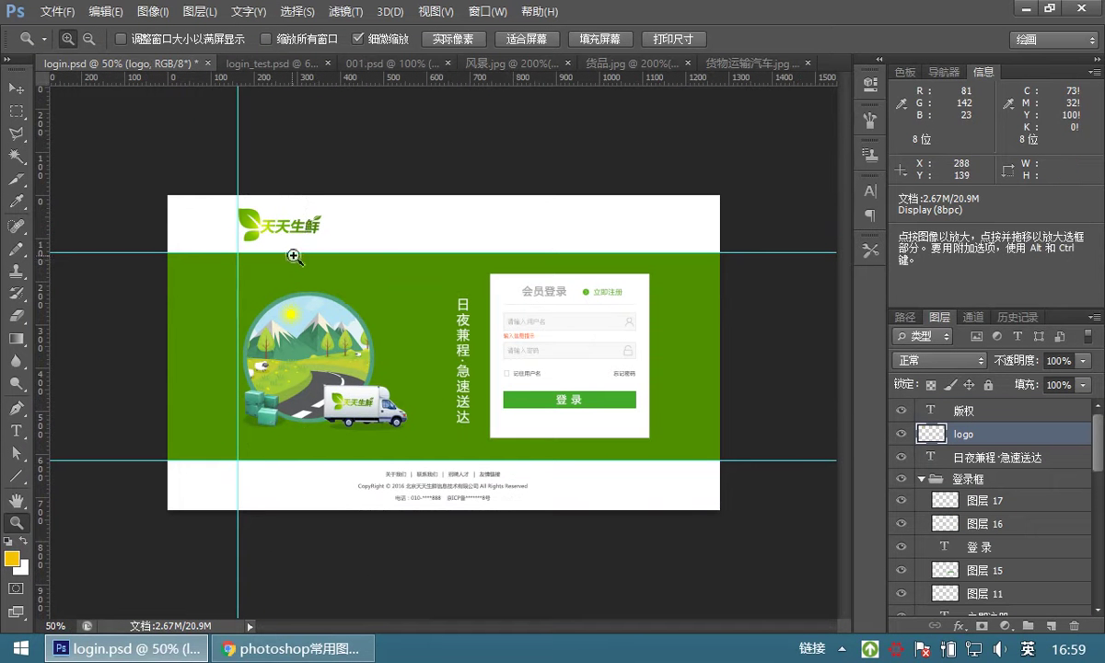
click(313, 260)
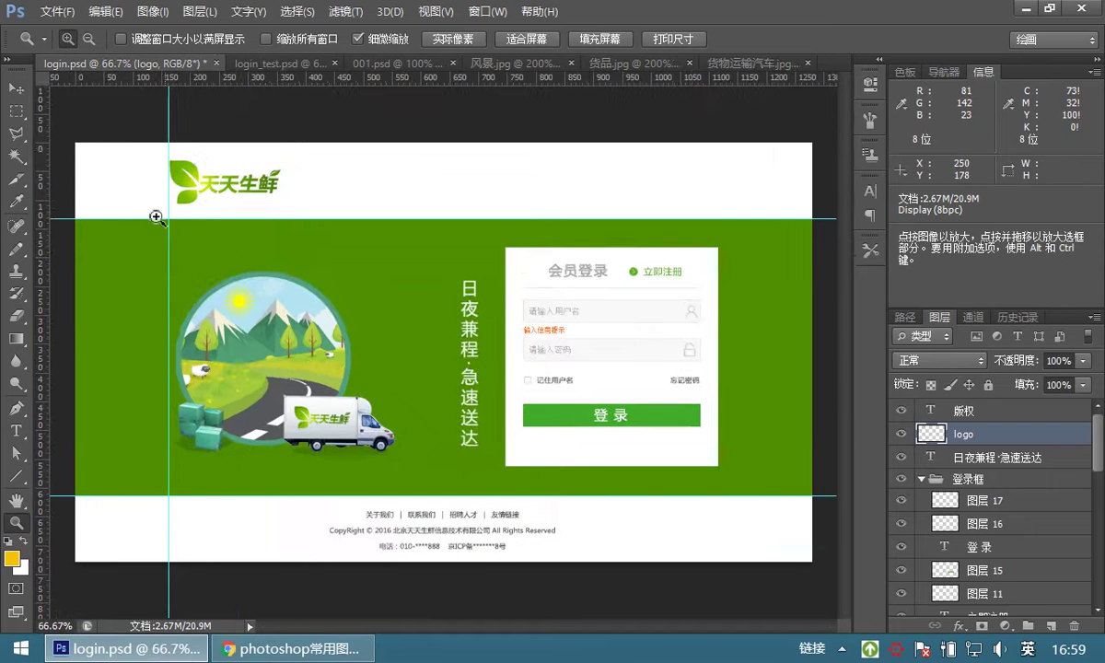
click(17, 111)
drag(168, 142, 297, 499)
Create a second horizontal guide at 615 pixels in login_test.psd.
click(293, 64)
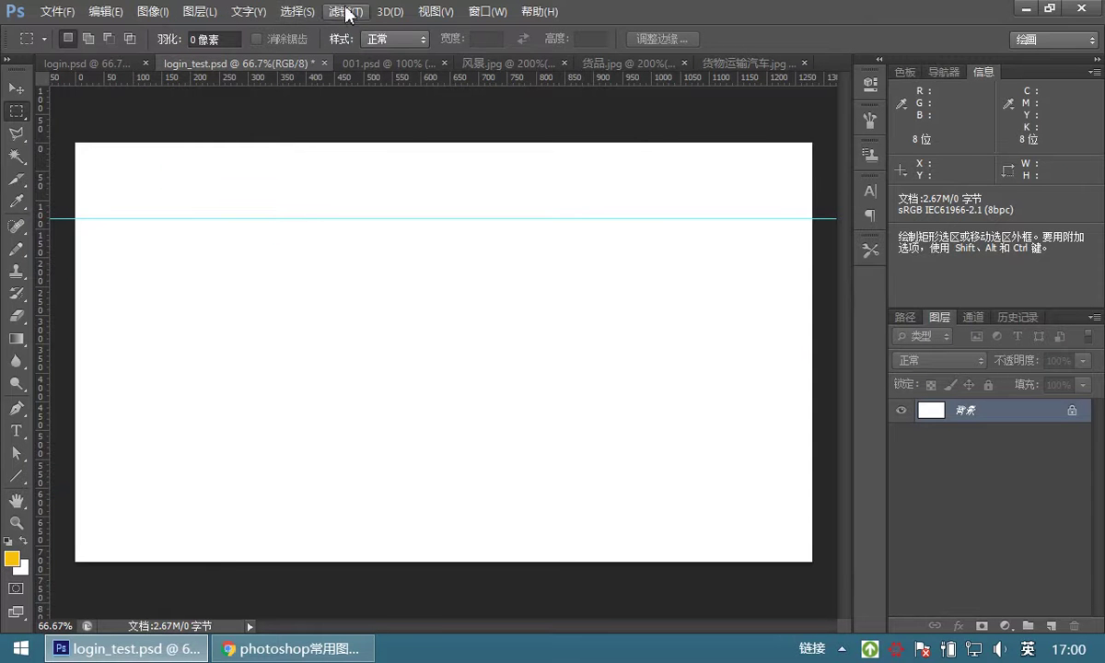
click(431, 14)
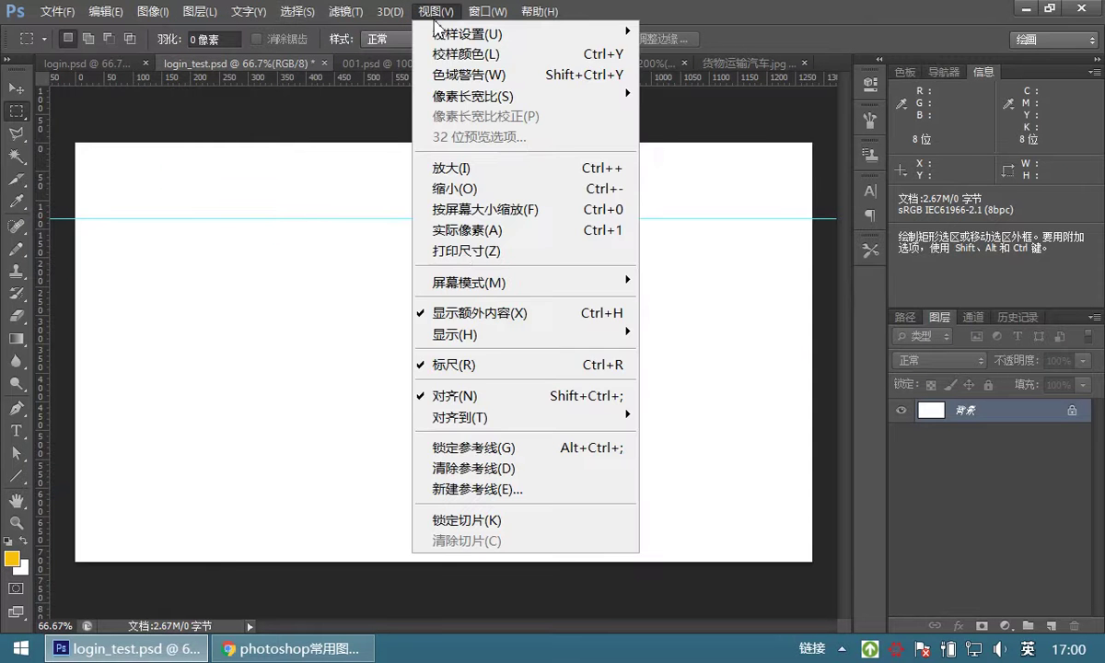
click(458, 498)
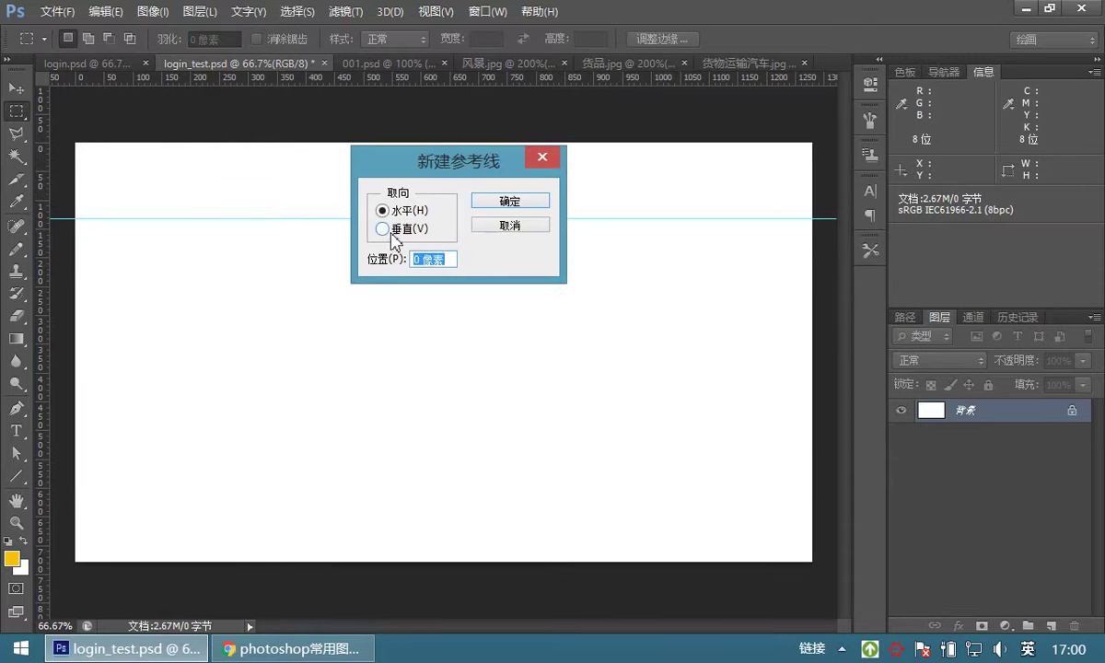
drag(417, 260, 397, 257)
text(615)
click(509, 201)
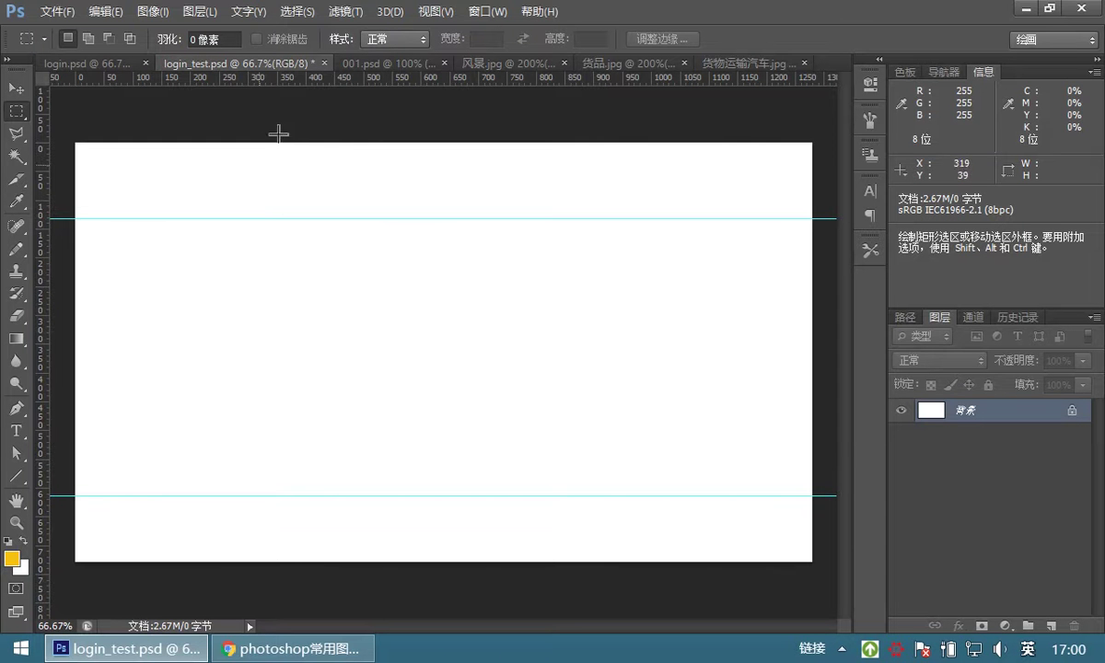
In login_test.psd, select the full-width 1280 × 482 px band between the two guides and add a new layer above the background.
click(90, 62)
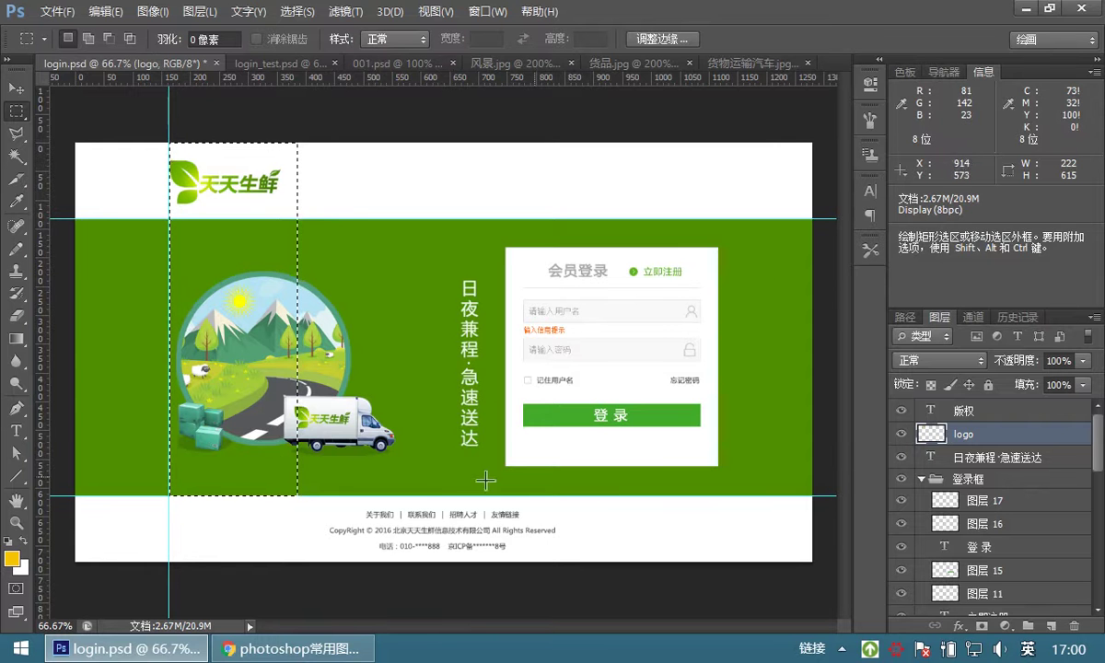
click(286, 66)
drag(76, 218, 815, 497)
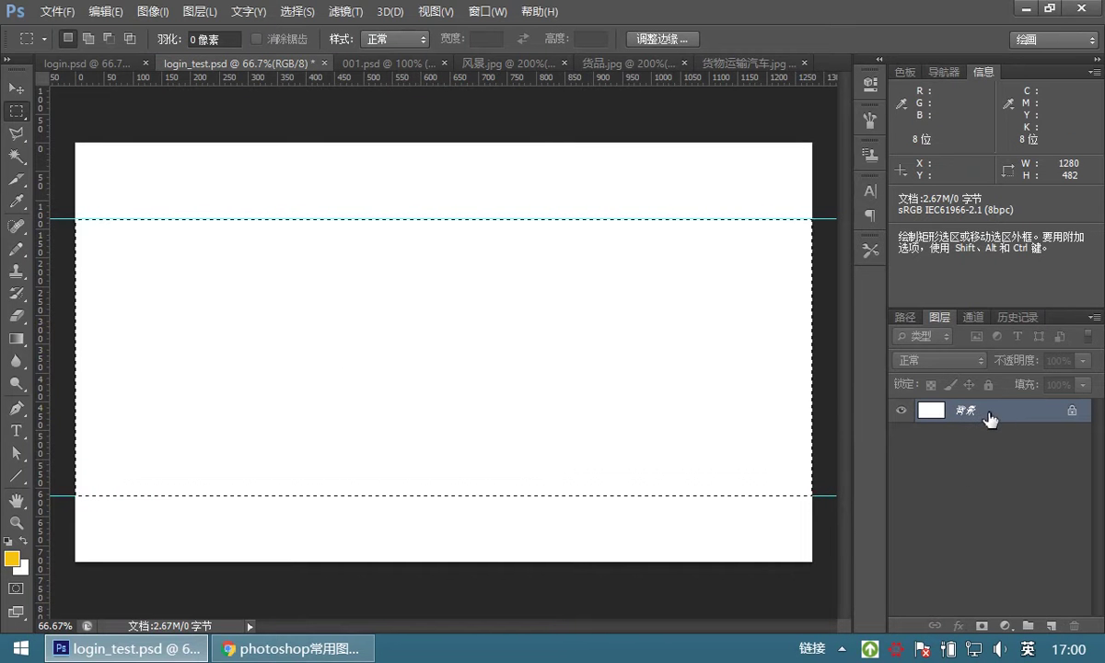
click(1051, 626)
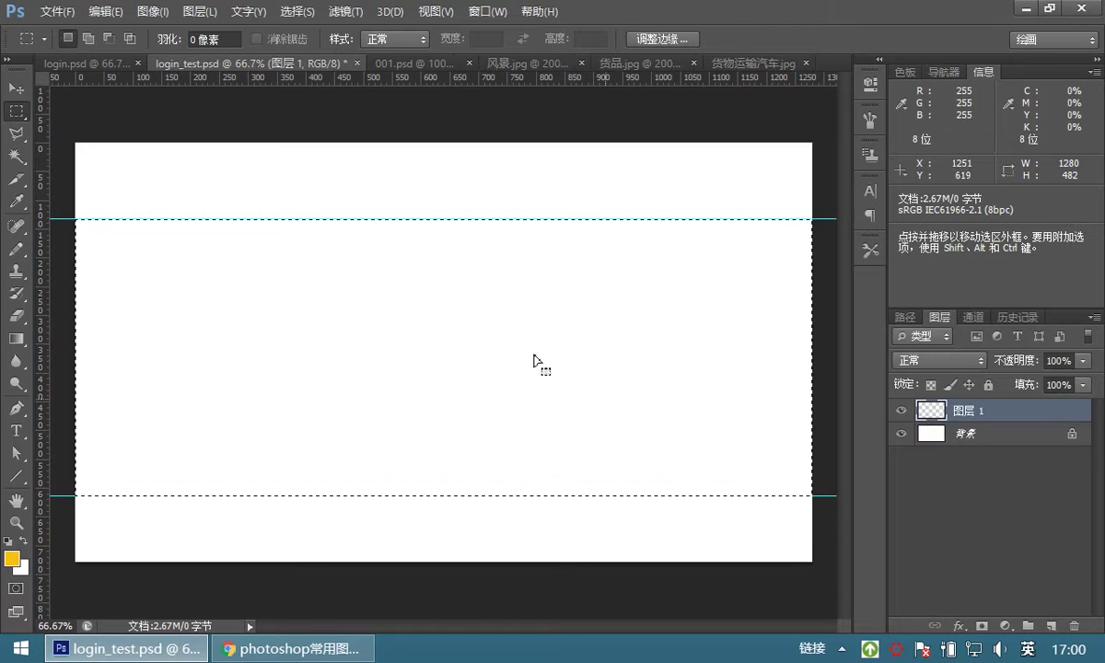
click(111, 12)
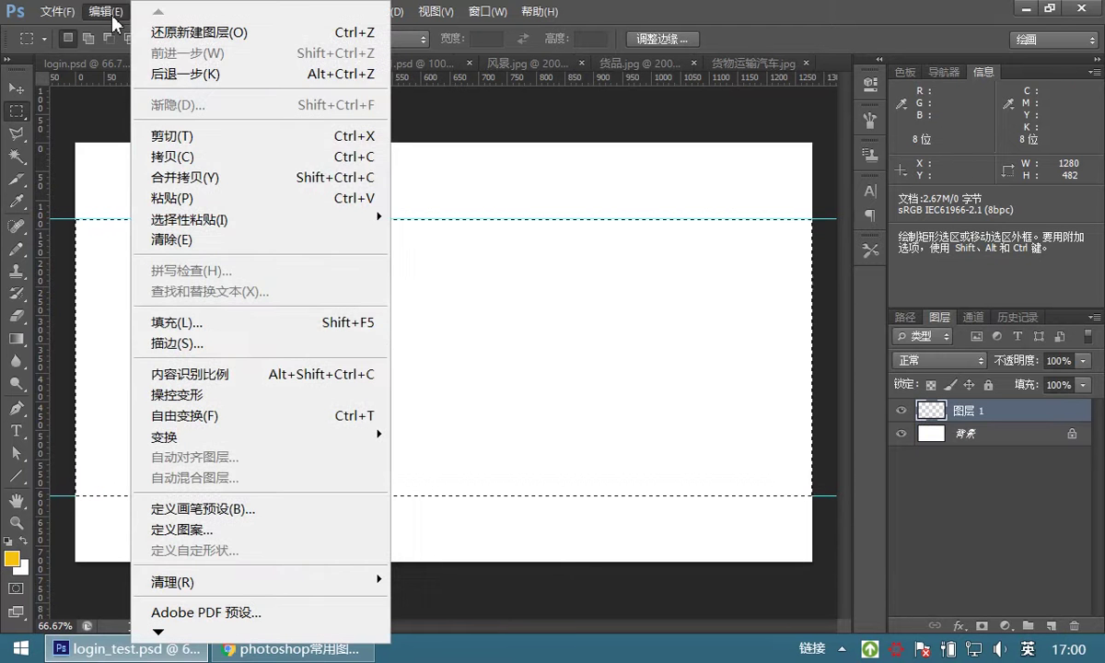
click(182, 323)
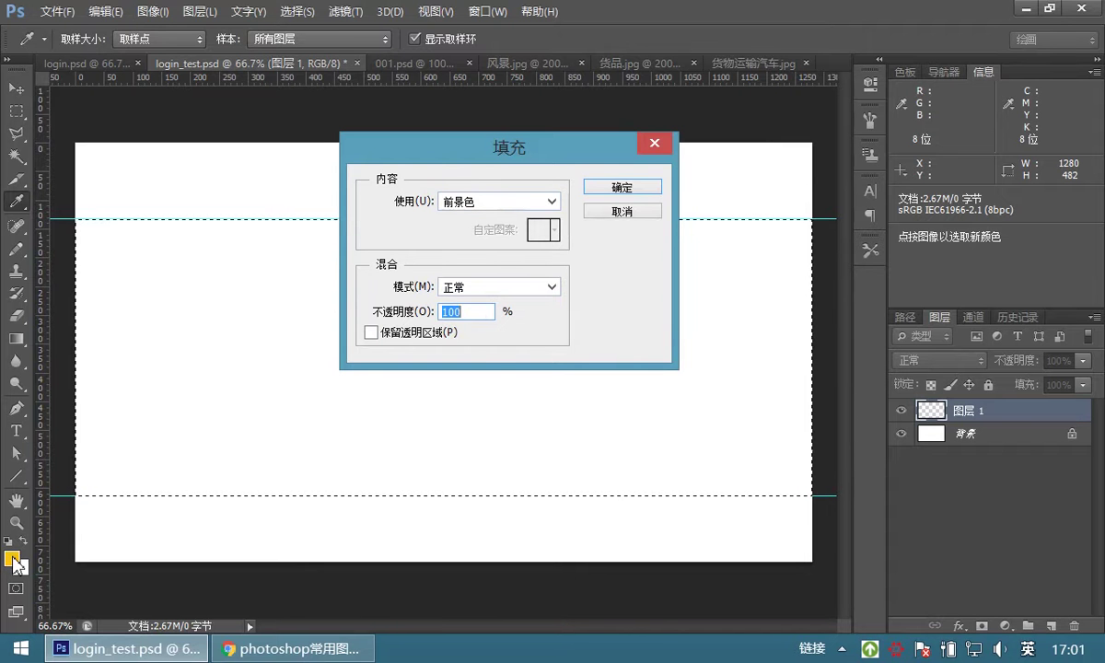
click(627, 214)
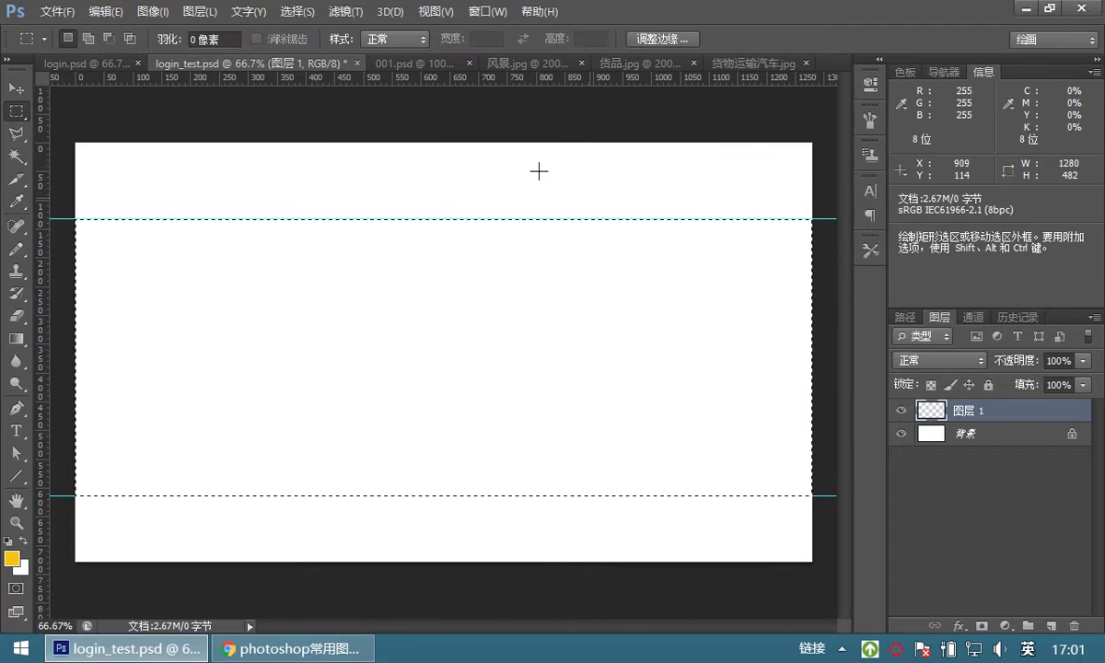
Switch to the login.psd document.
click(92, 64)
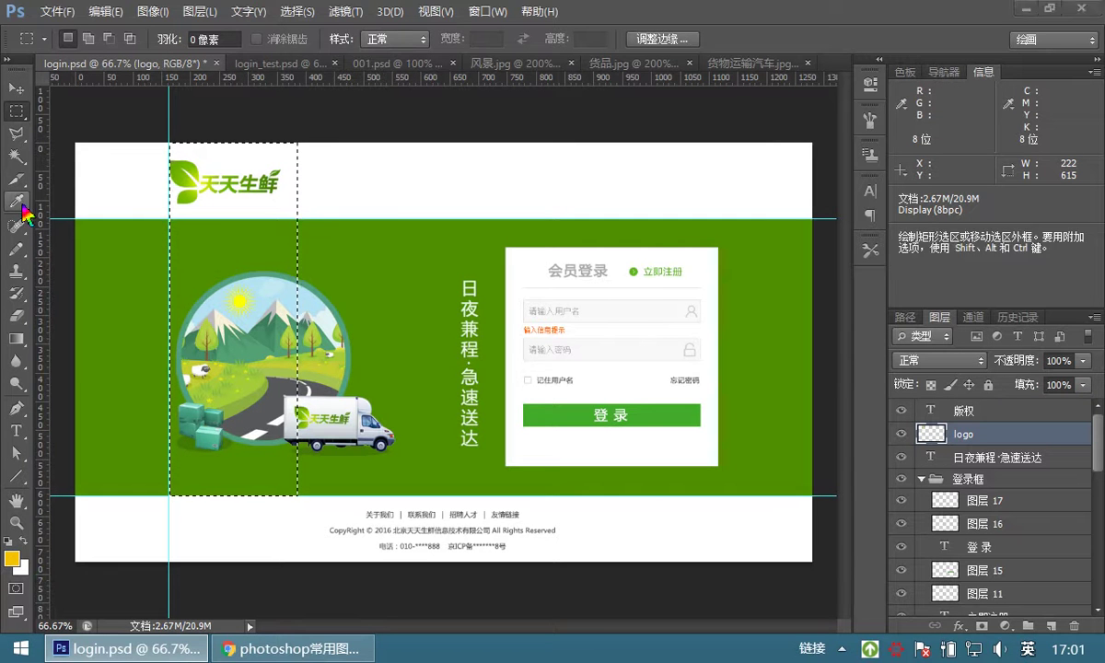
key(ctrl+alt+a)
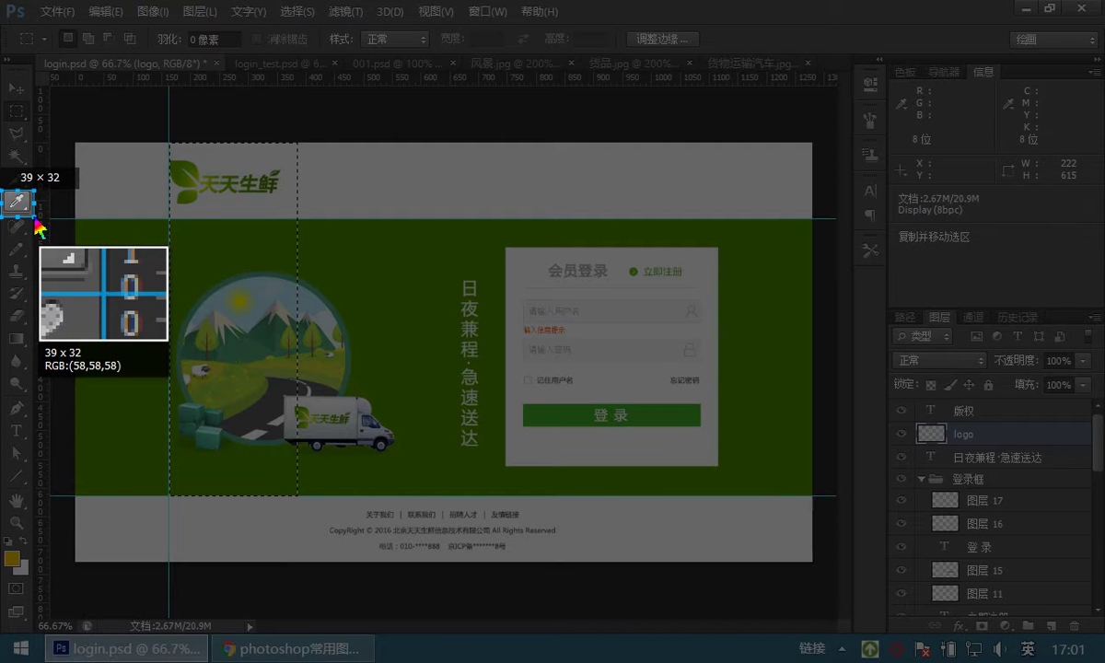
drag(35, 219, 34, 219)
key(Escape)
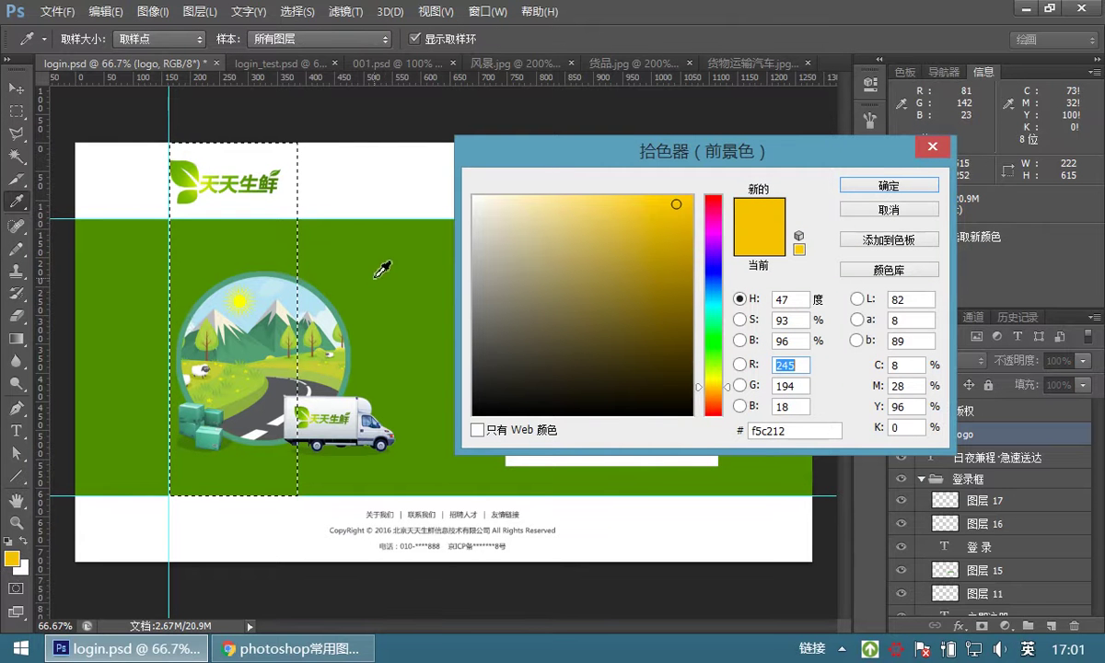
Sample several colours from the login.psd artwork and set the foreground colour to the banner green #518e17.
click(392, 253)
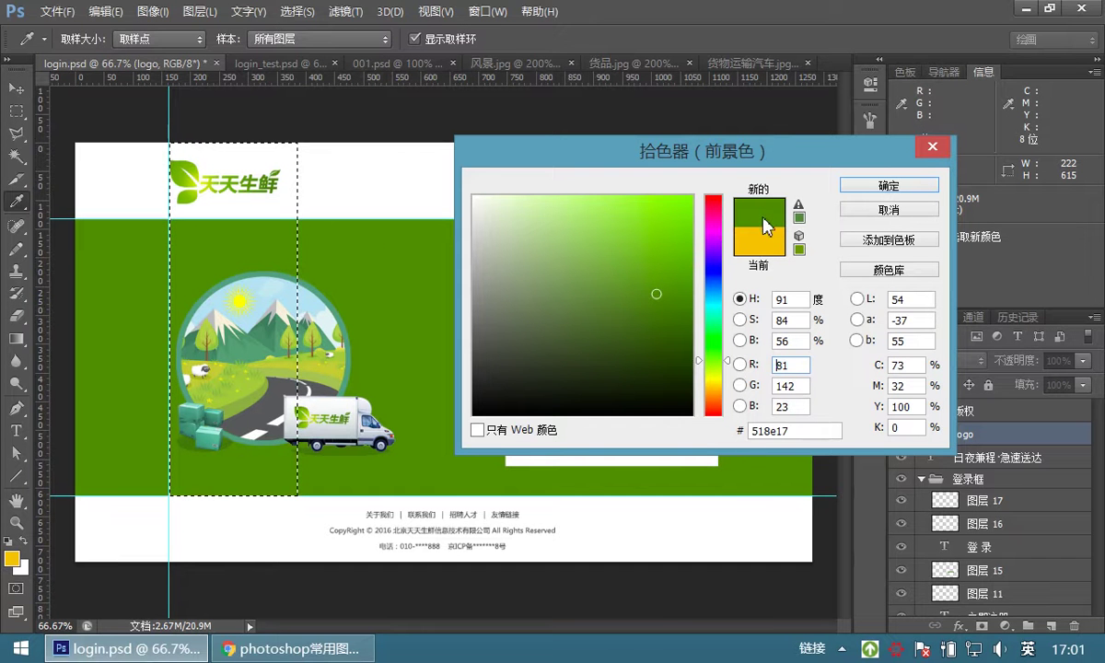
click(243, 302)
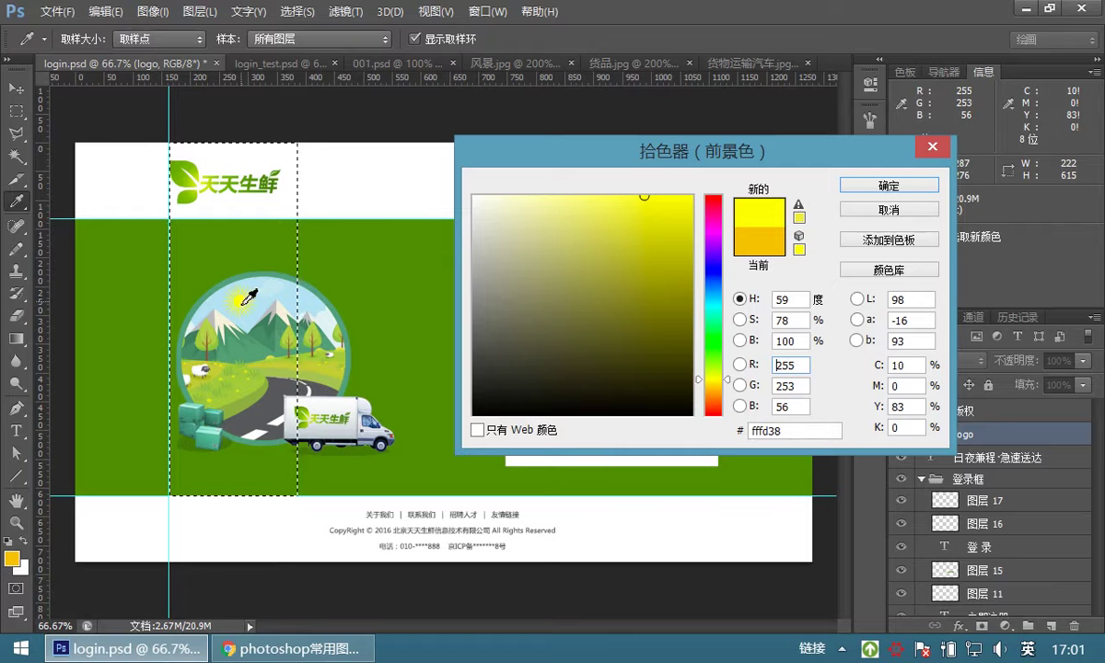
click(223, 324)
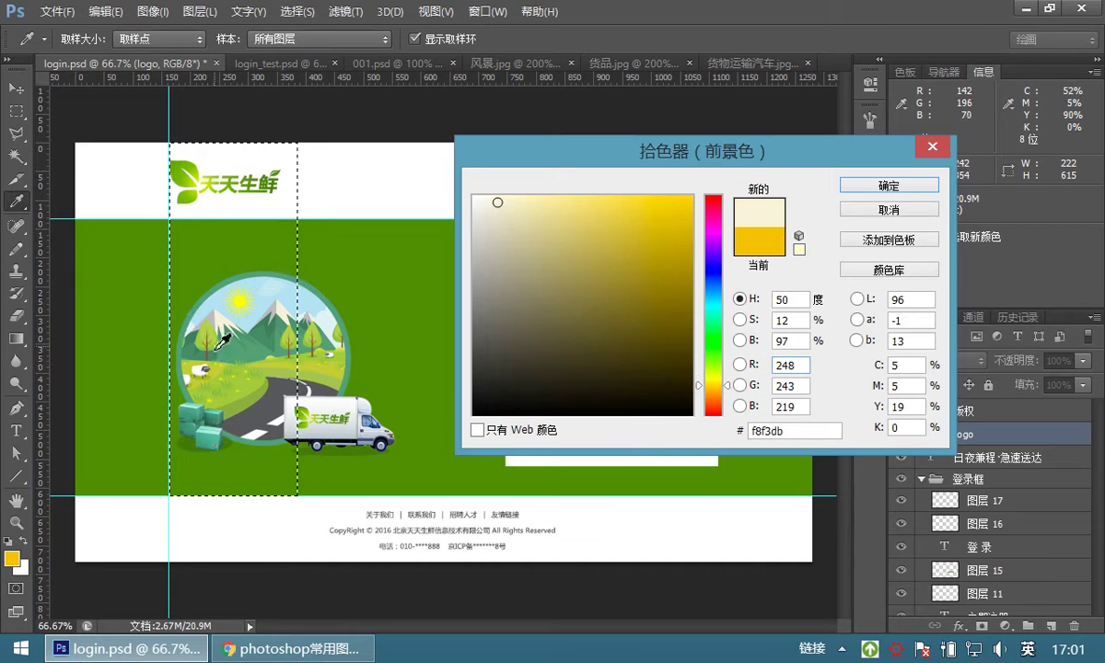
click(232, 353)
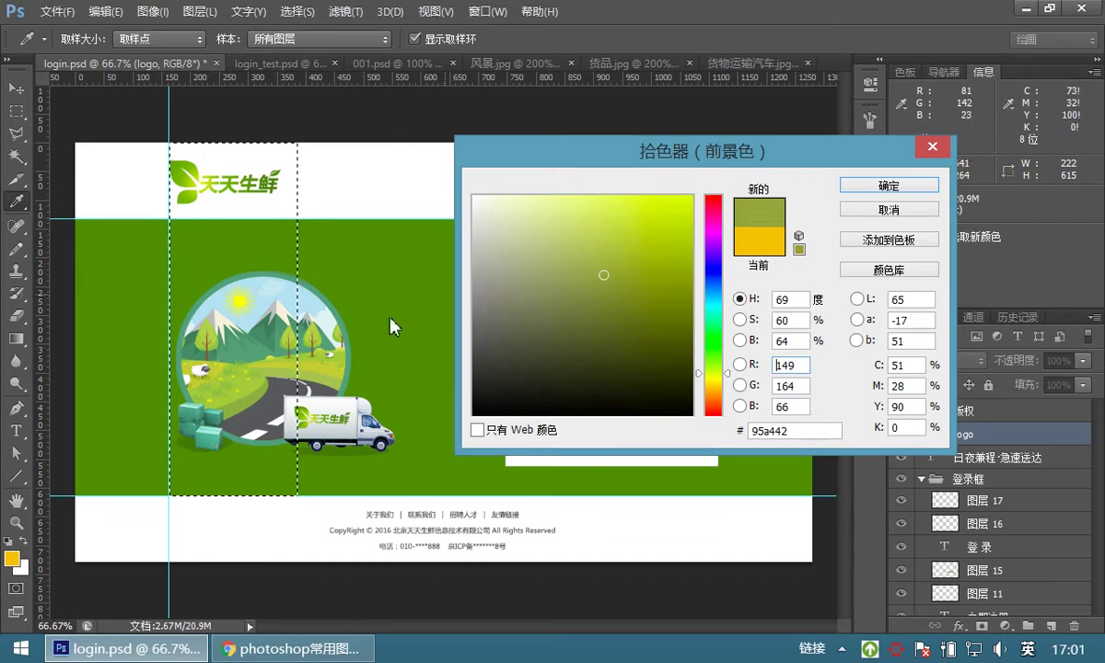
click(211, 357)
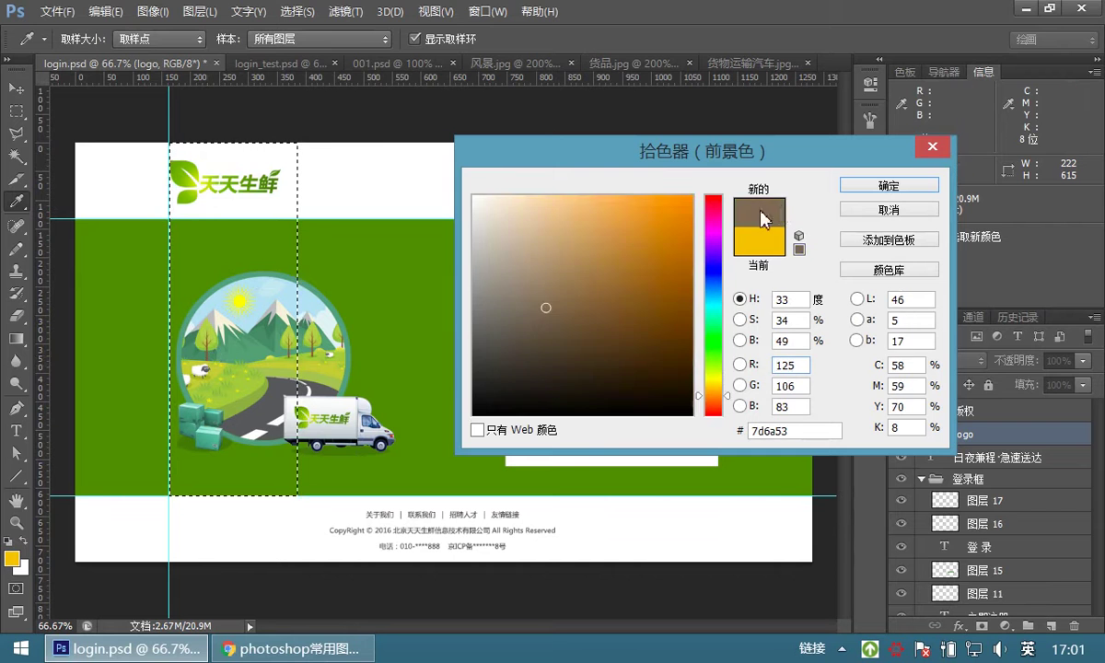
click(372, 256)
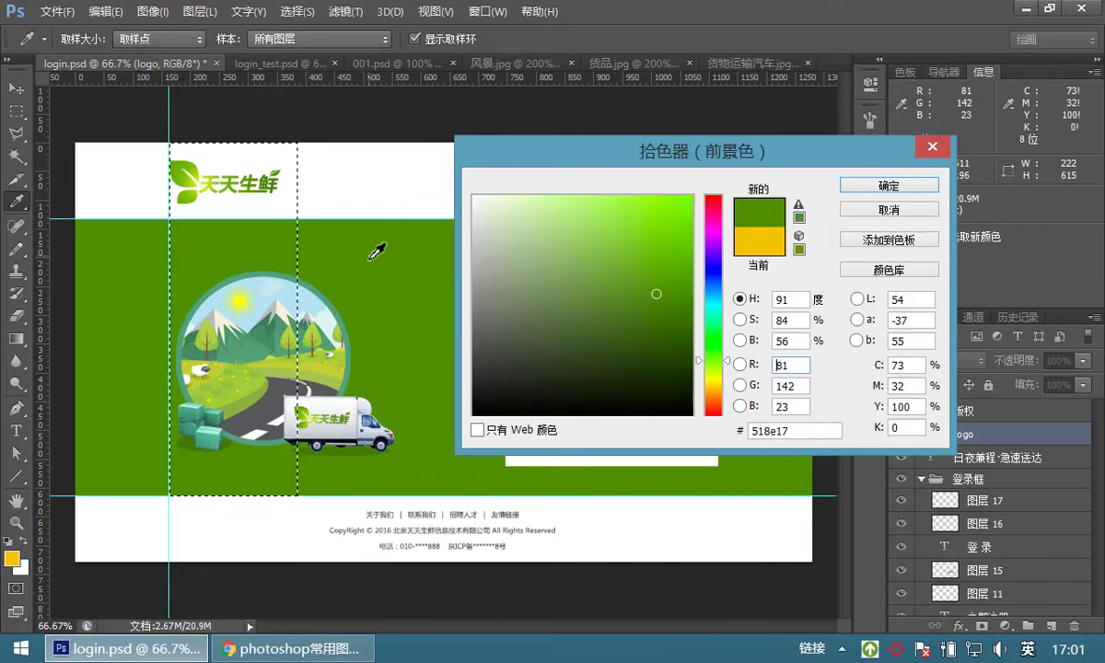
click(881, 187)
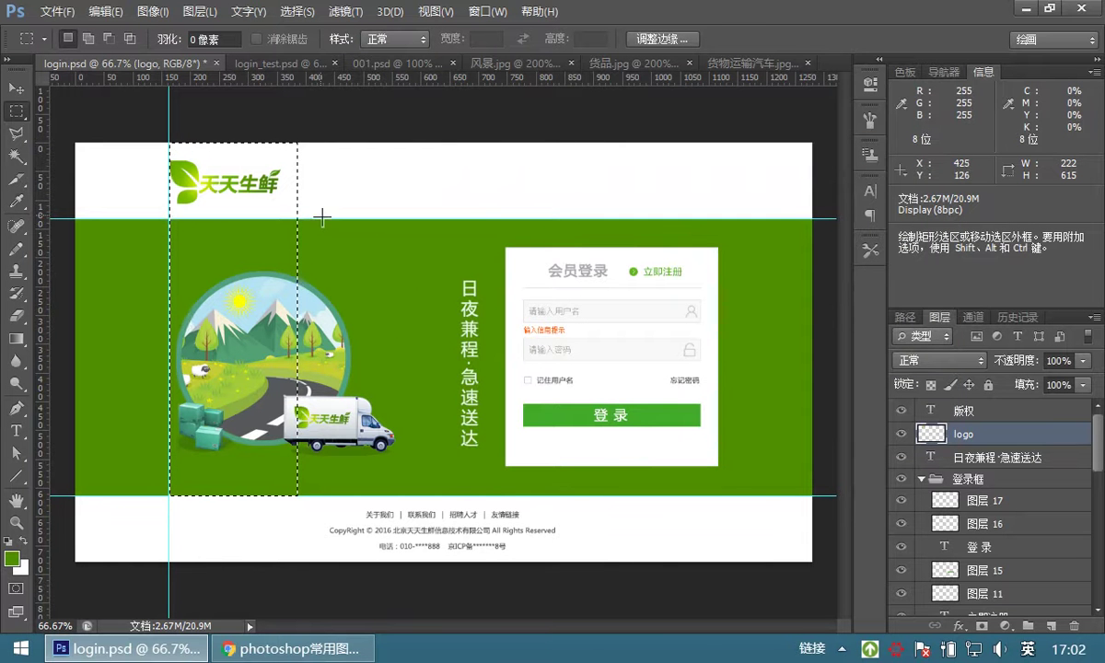
click(12, 558)
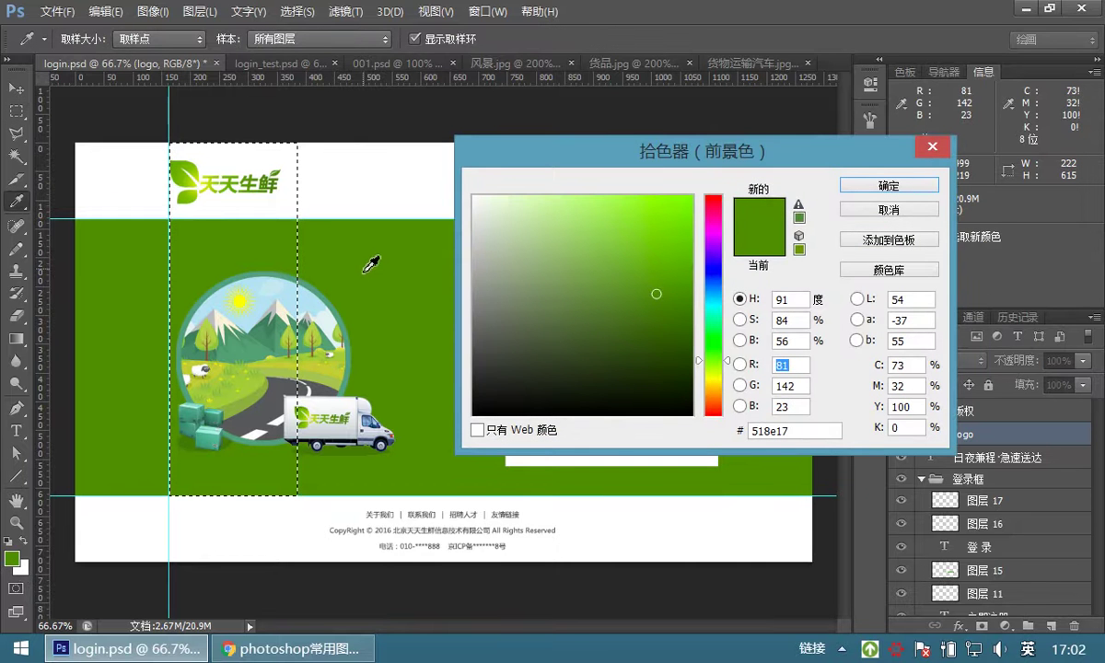
click(902, 191)
click(889, 187)
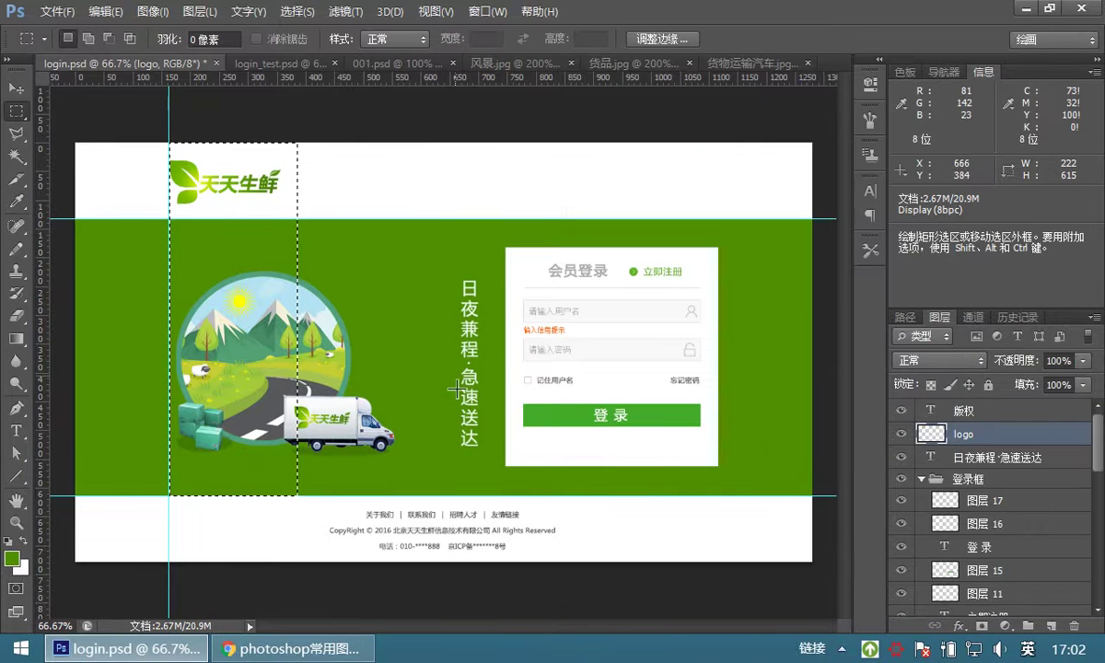
Set the foreground colour to the orange #ff5400 sampled around the hint text below the username field.
click(16, 555)
drag(522, 159, 822, 202)
click(548, 329)
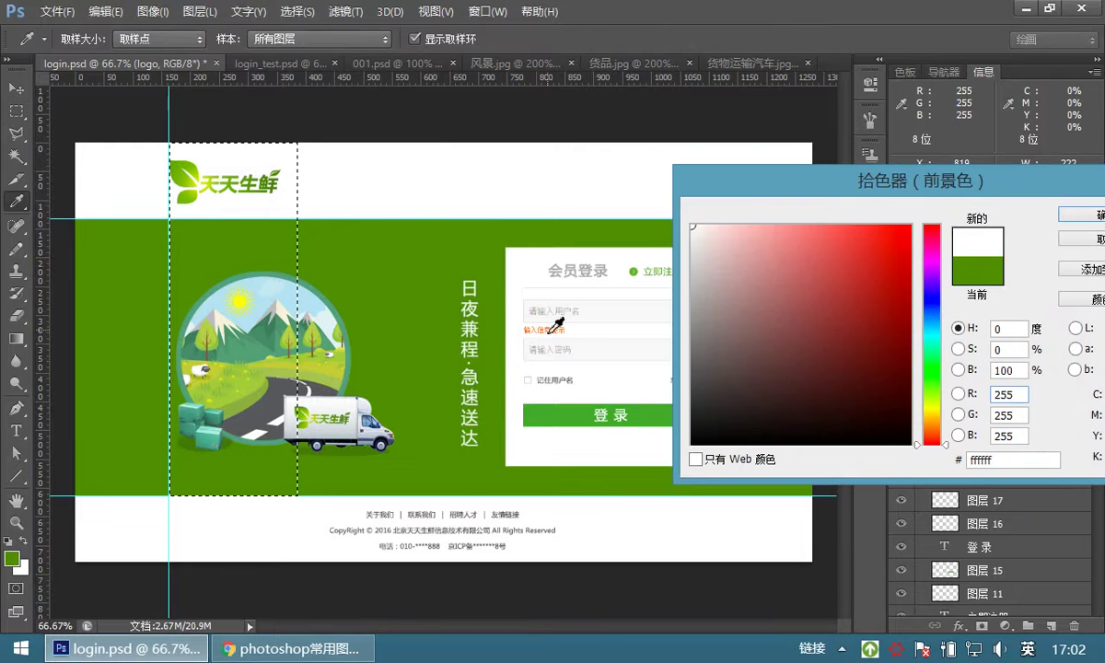
click(909, 226)
click(932, 433)
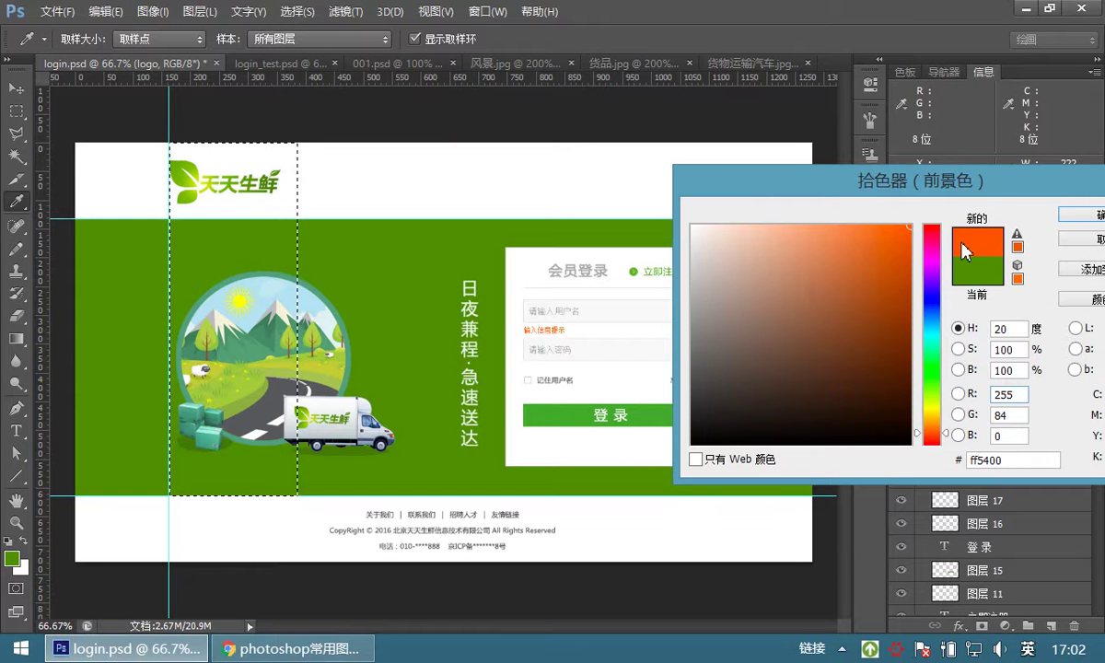
click(1075, 215)
key(m)
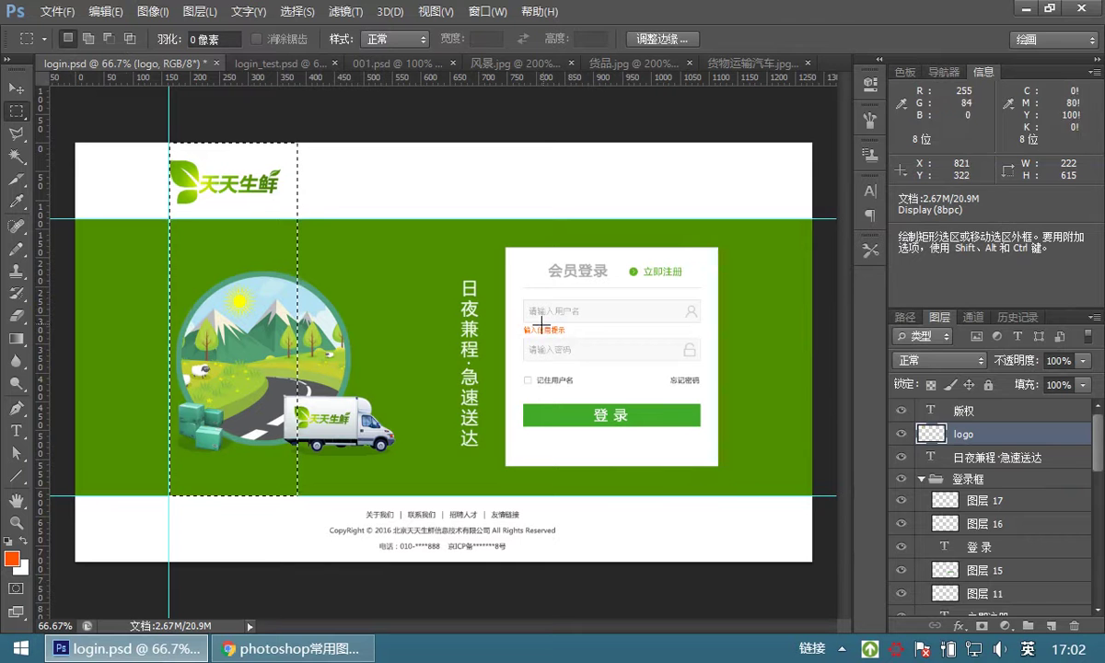
Set the foreground colour back to green #518e17 by sampling the banner background in login.psd.
click(12, 558)
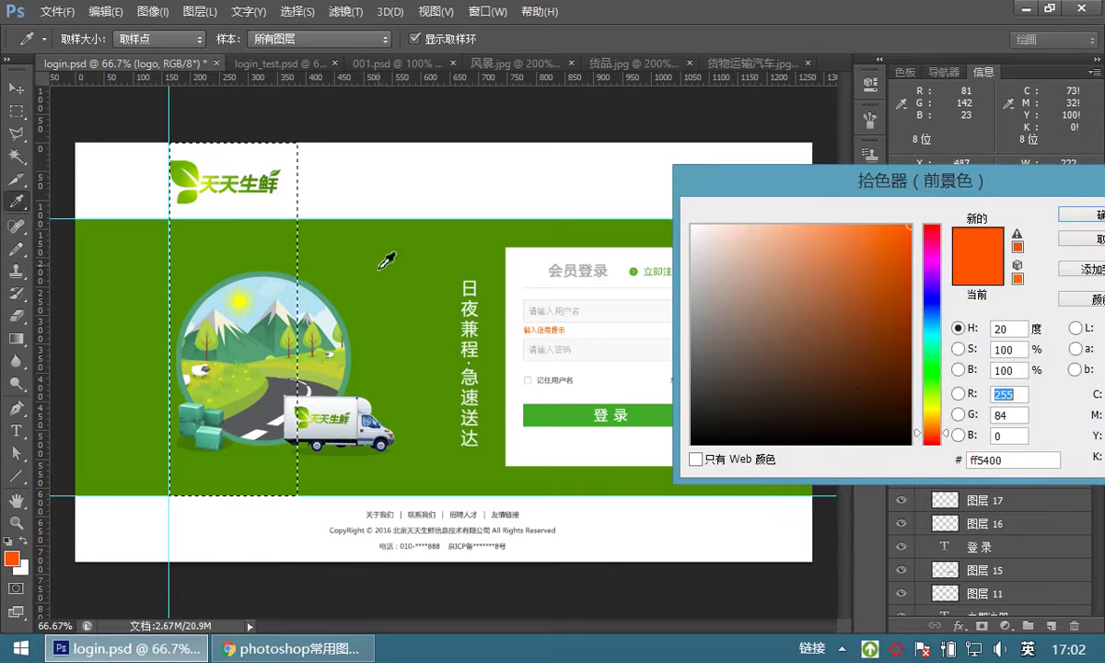
click(361, 249)
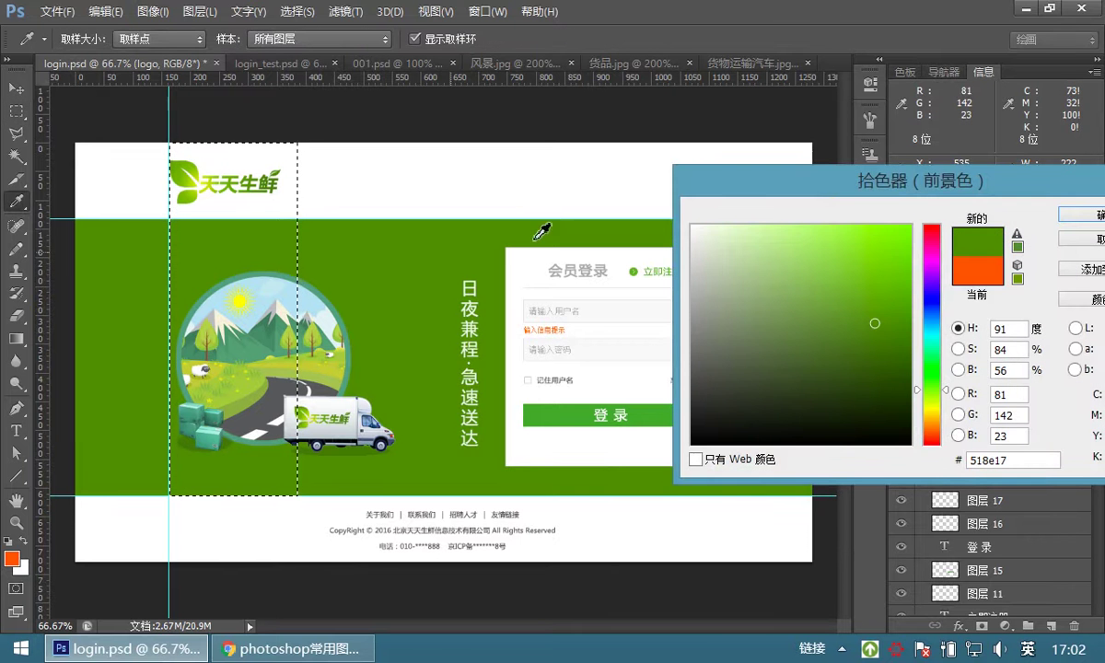
click(1063, 219)
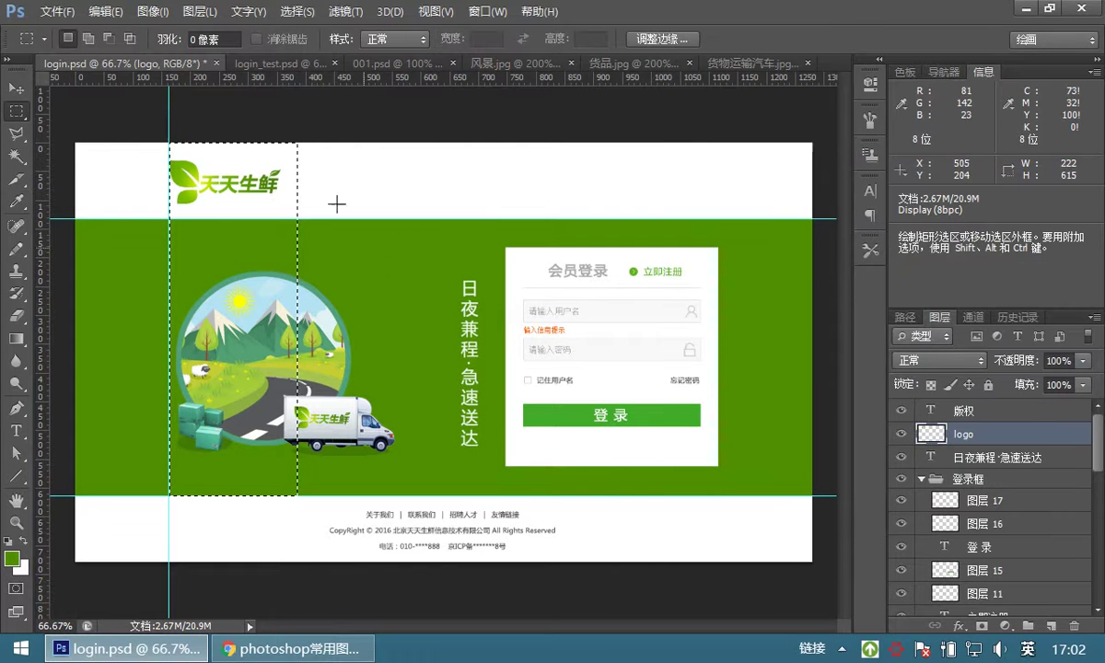
In login_test.psd, fill the selected band on the new layer with the foreground colour at 100% opacity and deselect it.
click(272, 64)
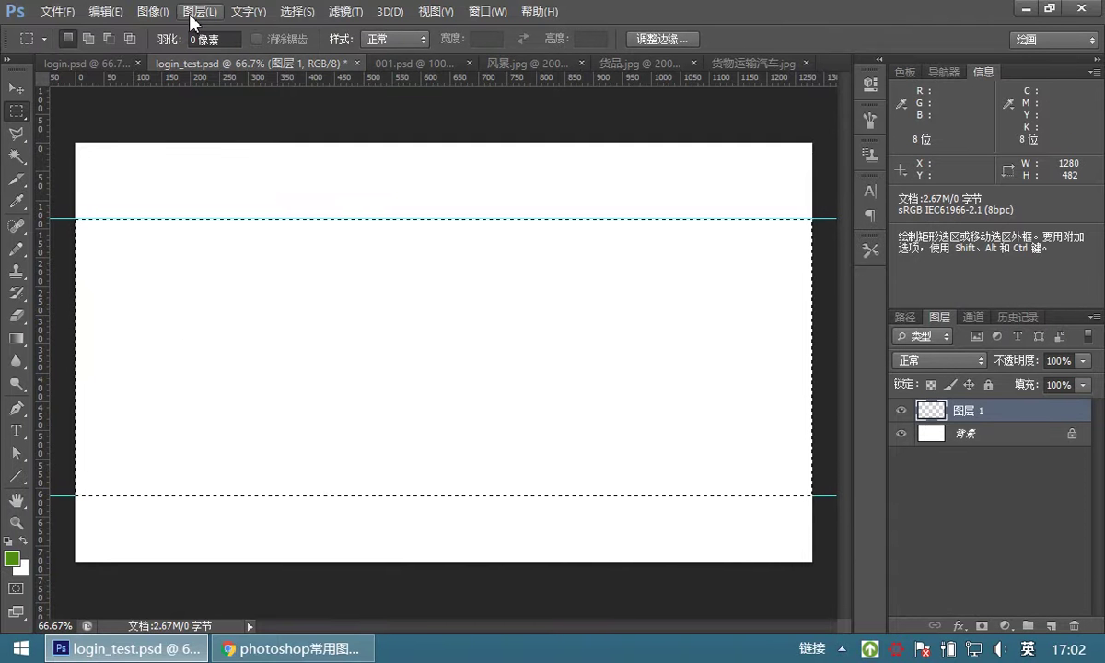
click(106, 12)
click(183, 324)
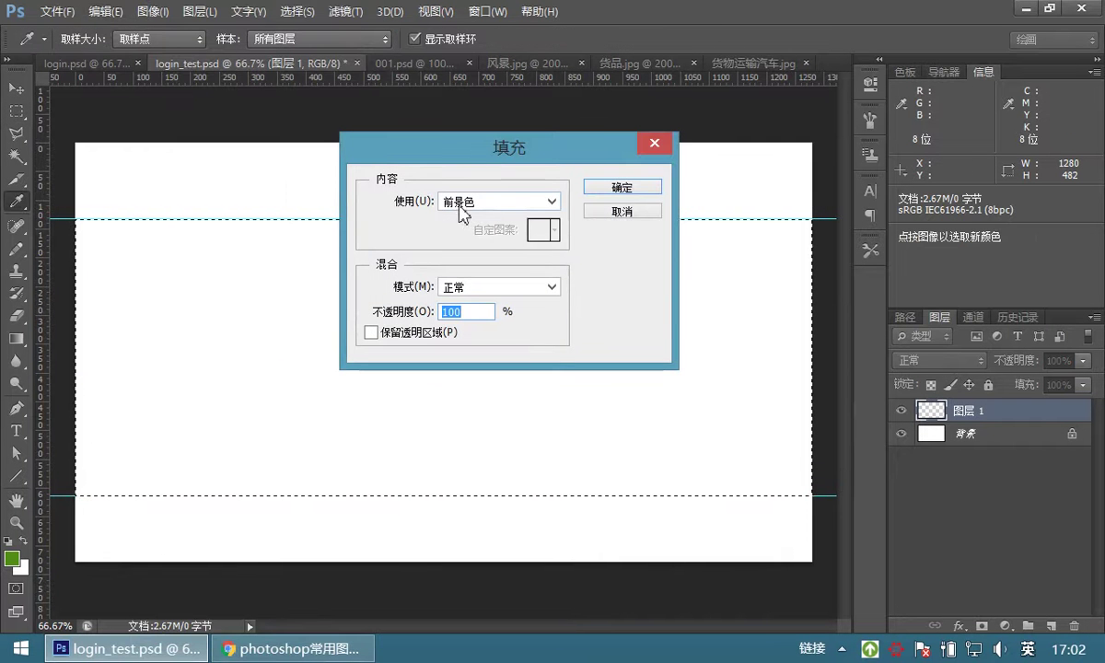
click(643, 185)
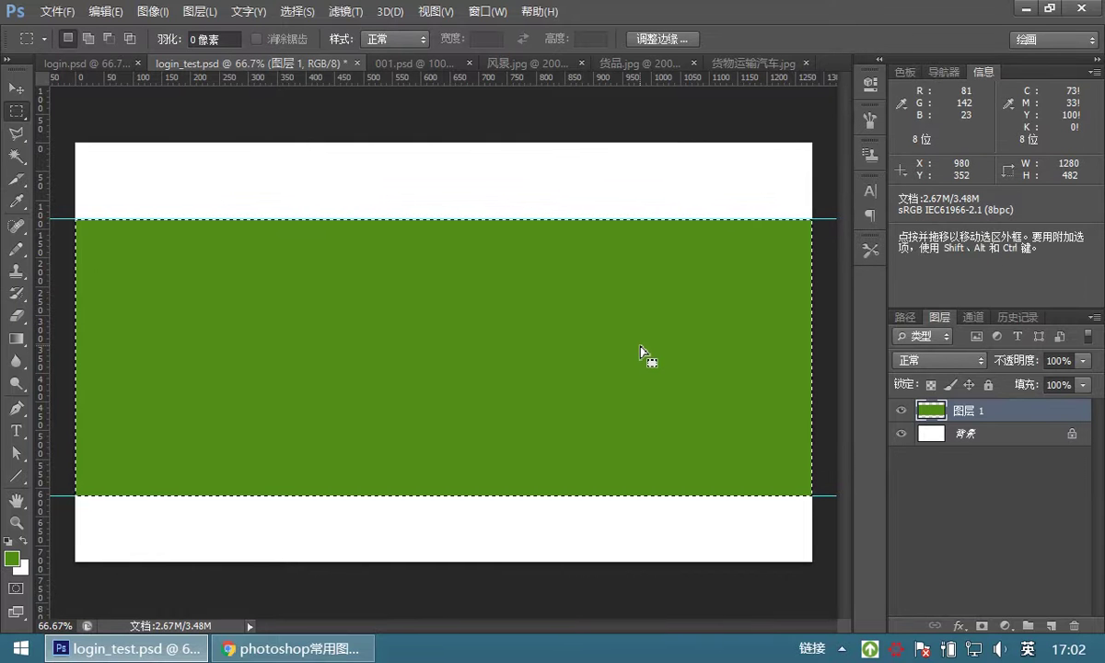
key(ctrl)
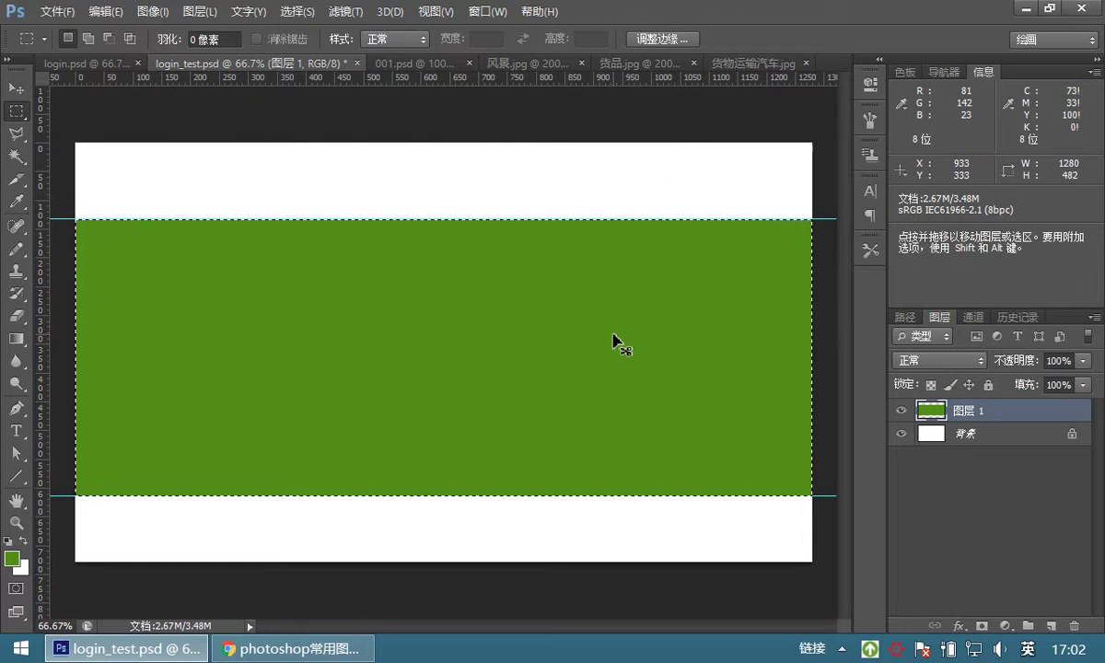
key(ctrl+d)
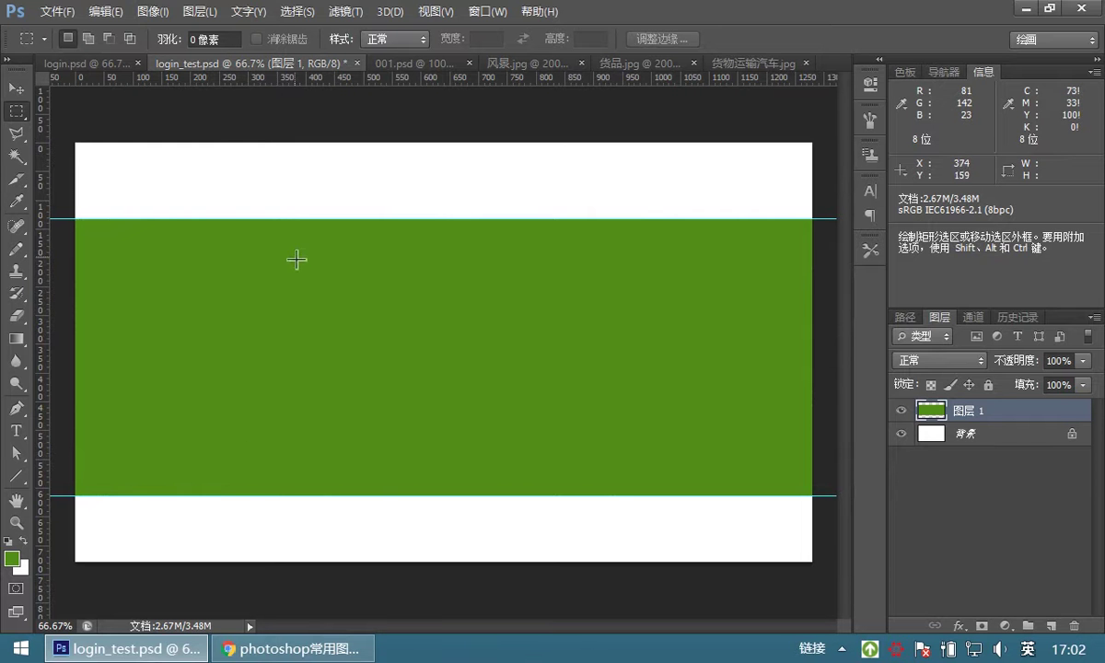
In login.psd, clear the old selection and measure from the page's top-left corner to the intersection of the vertical and upper horizontal guides.
click(96, 62)
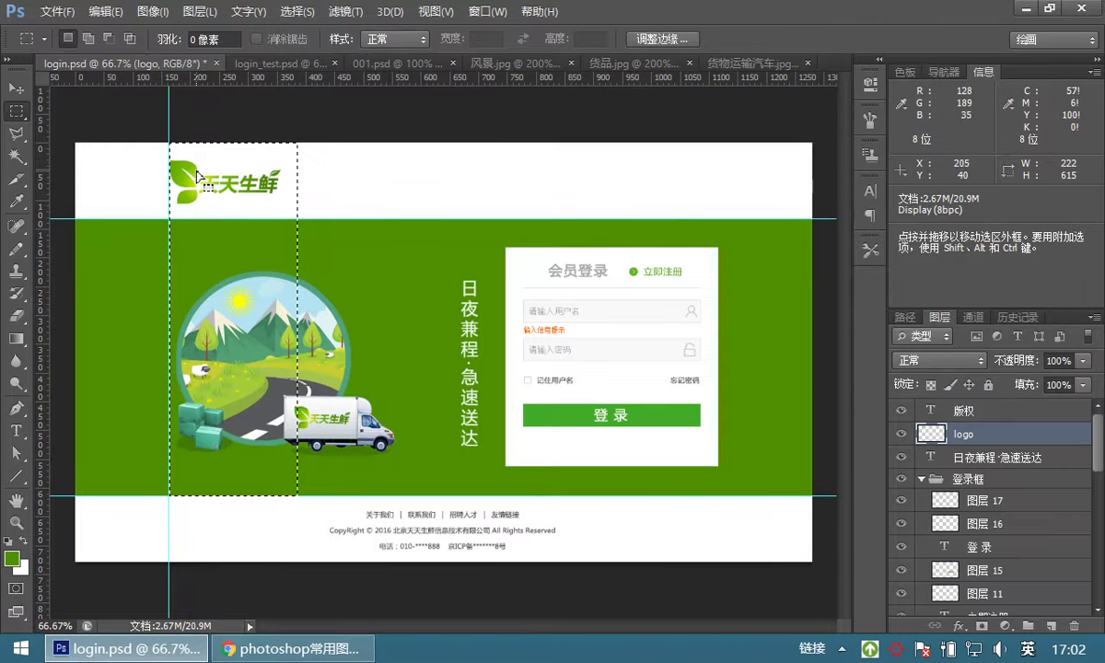
click(157, 174)
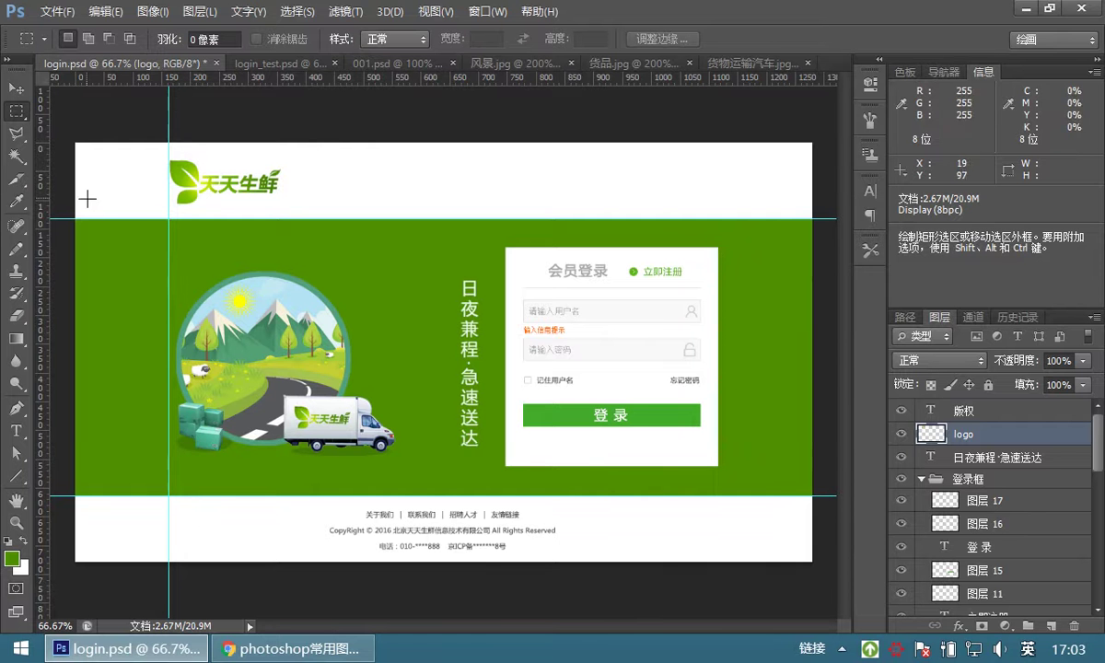
drag(72, 143, 170, 219)
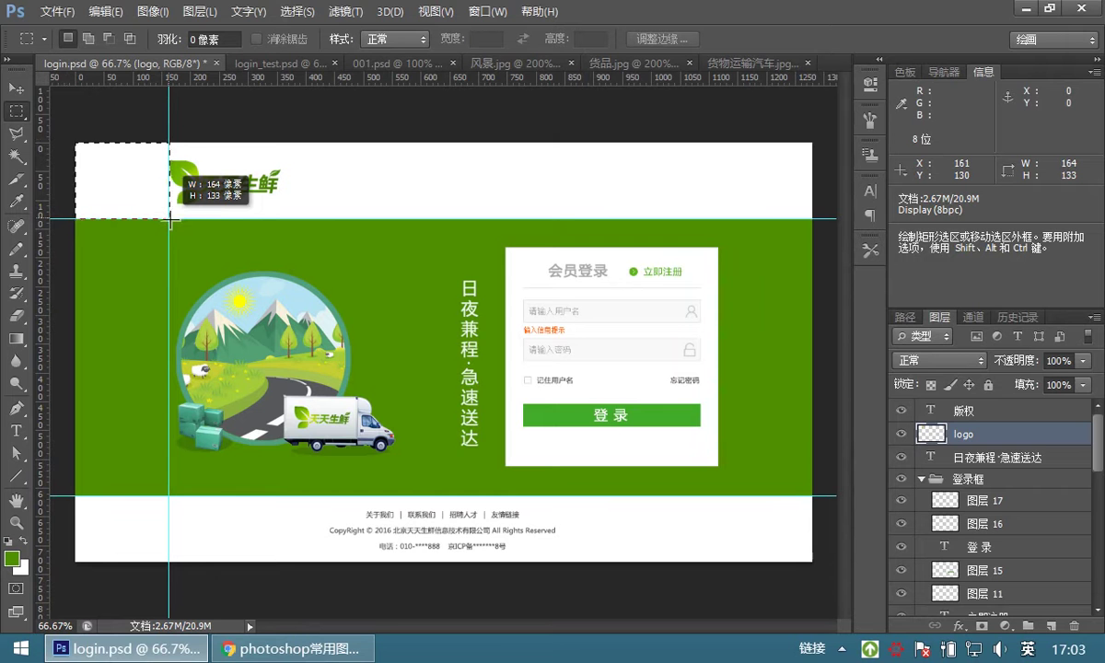
drag(170, 219, 170, 219)
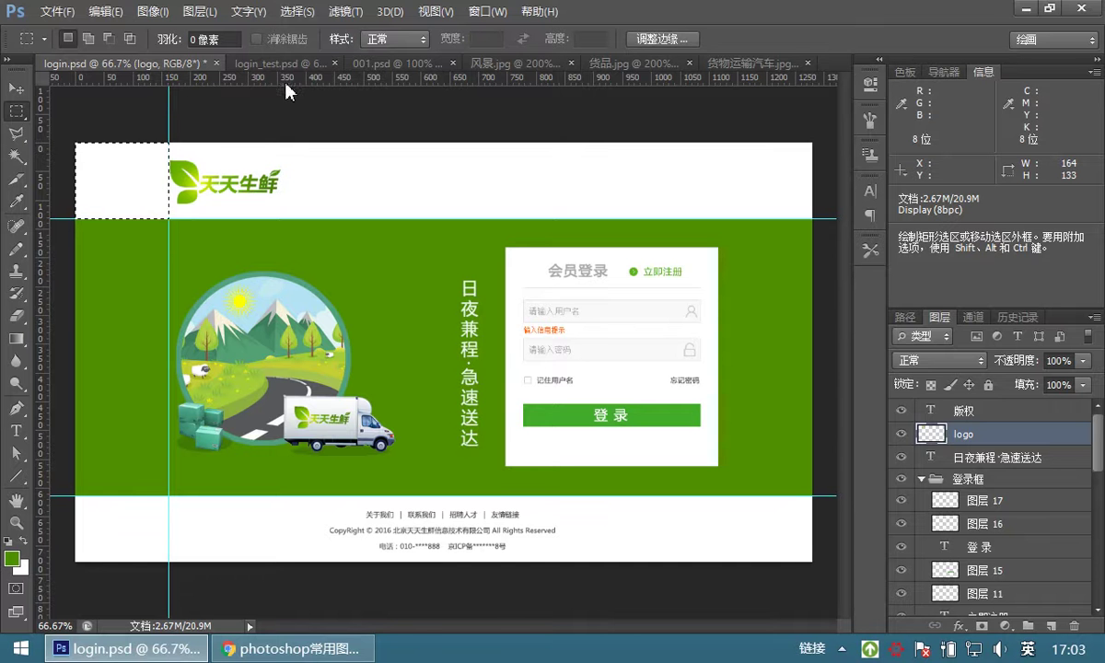
Create a vertical guide at 164 pixels in login_test.psd.
click(269, 65)
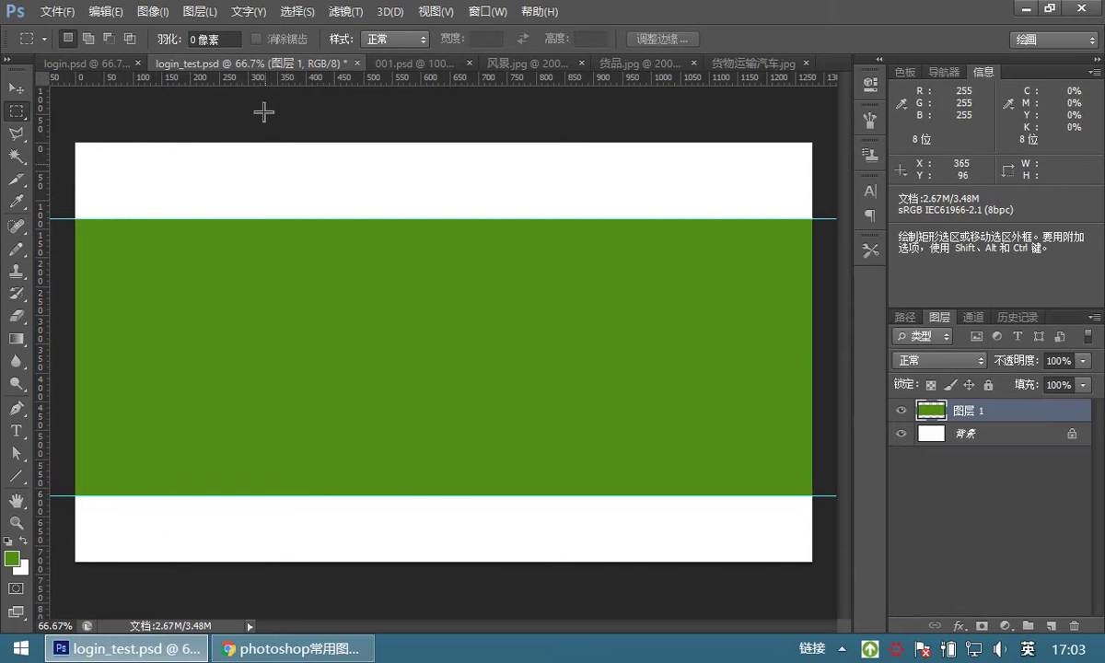
click(430, 15)
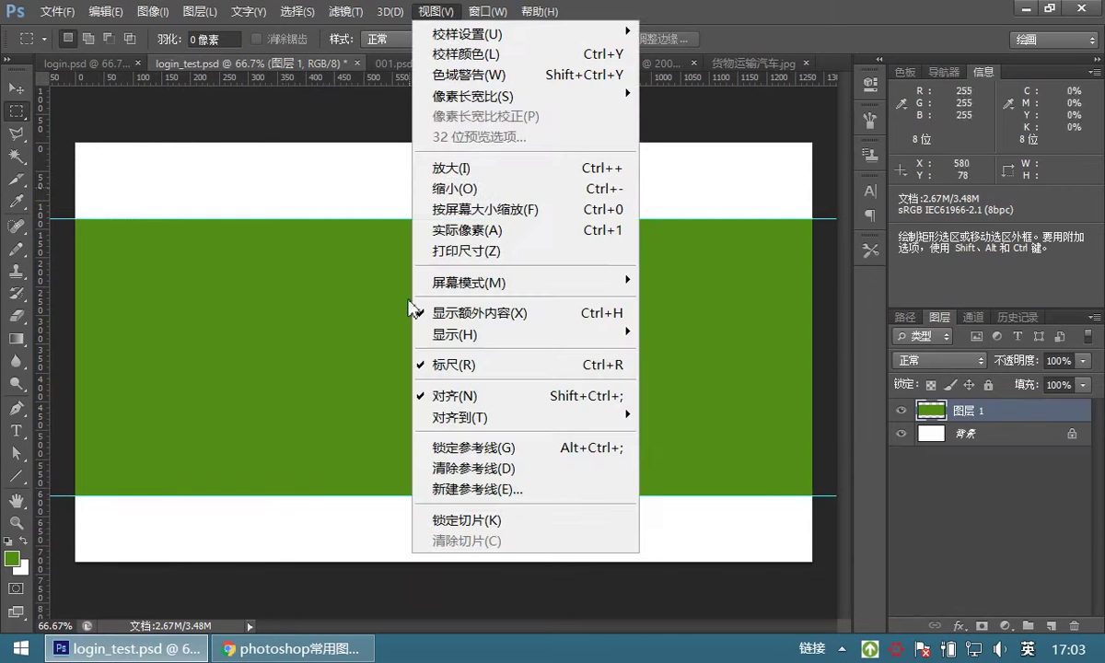
click(457, 490)
click(382, 229)
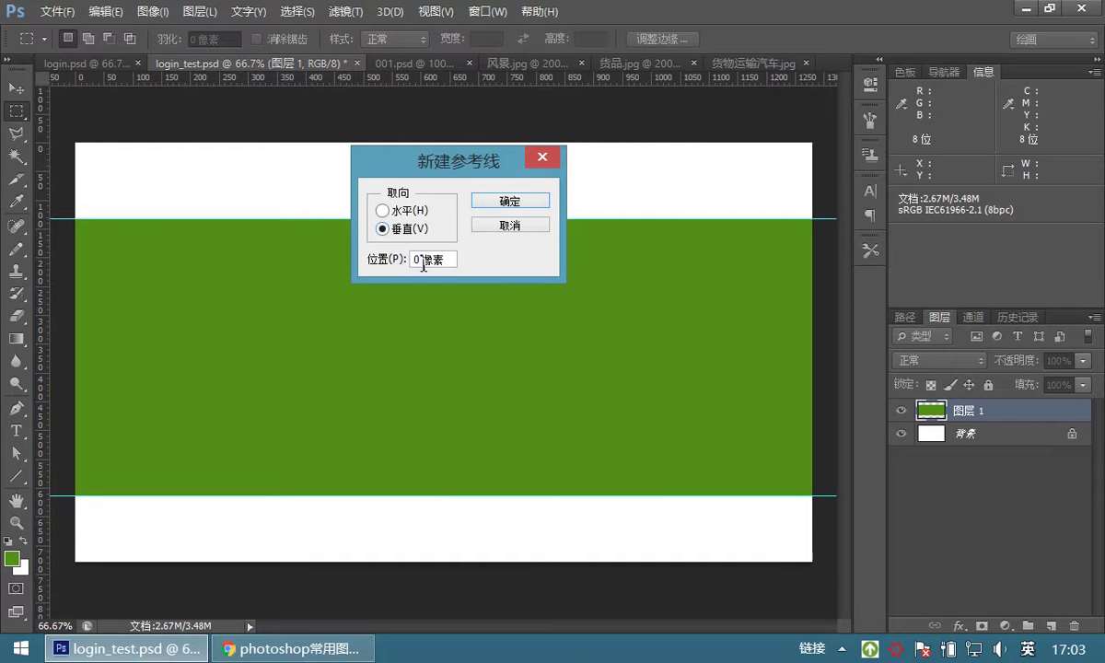
text(1)
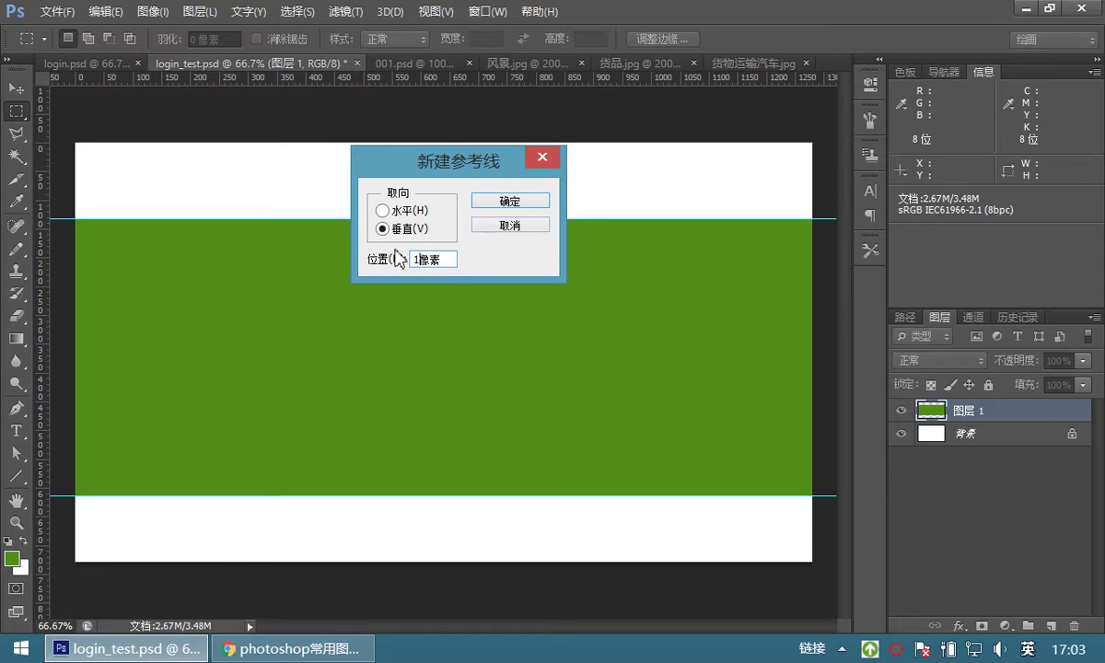
text(64)
click(515, 210)
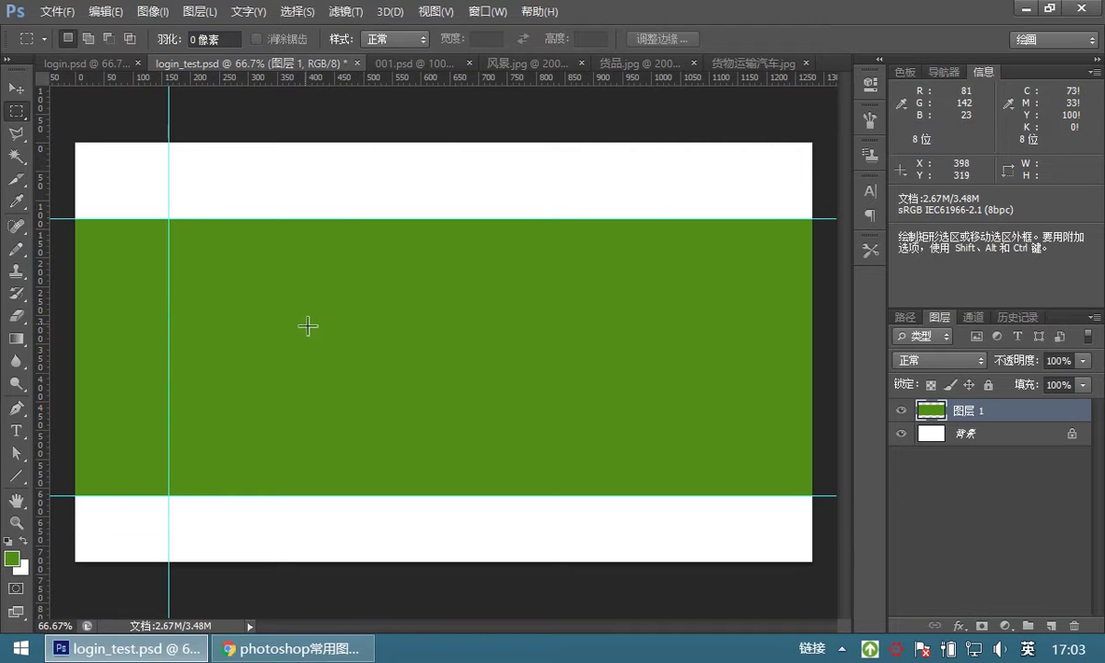
click(93, 62)
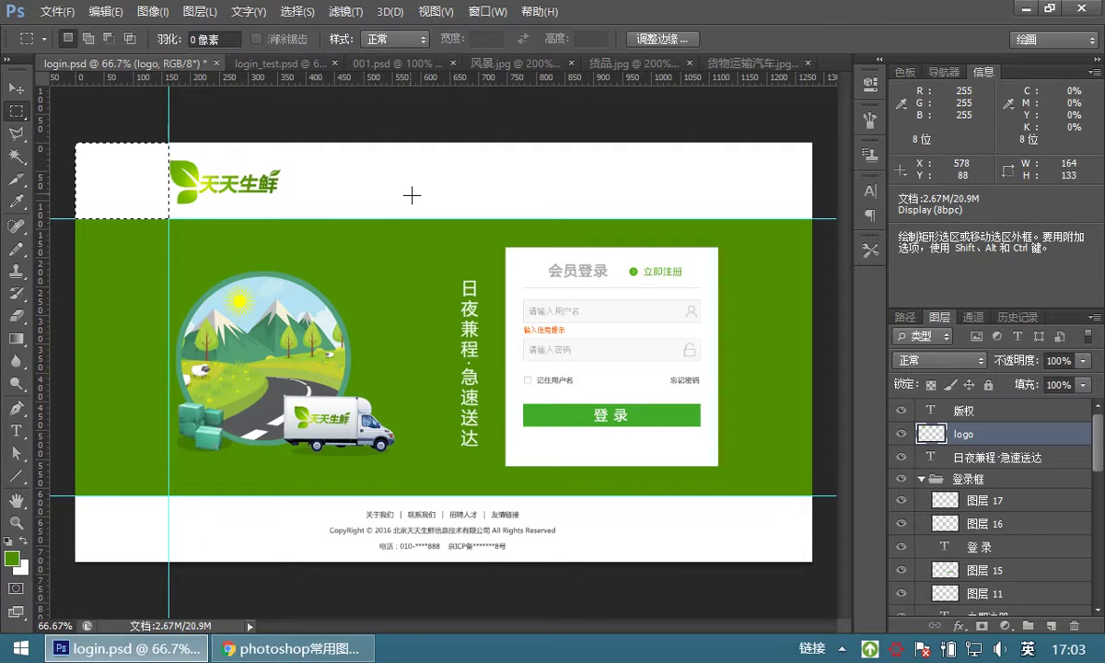
click(277, 62)
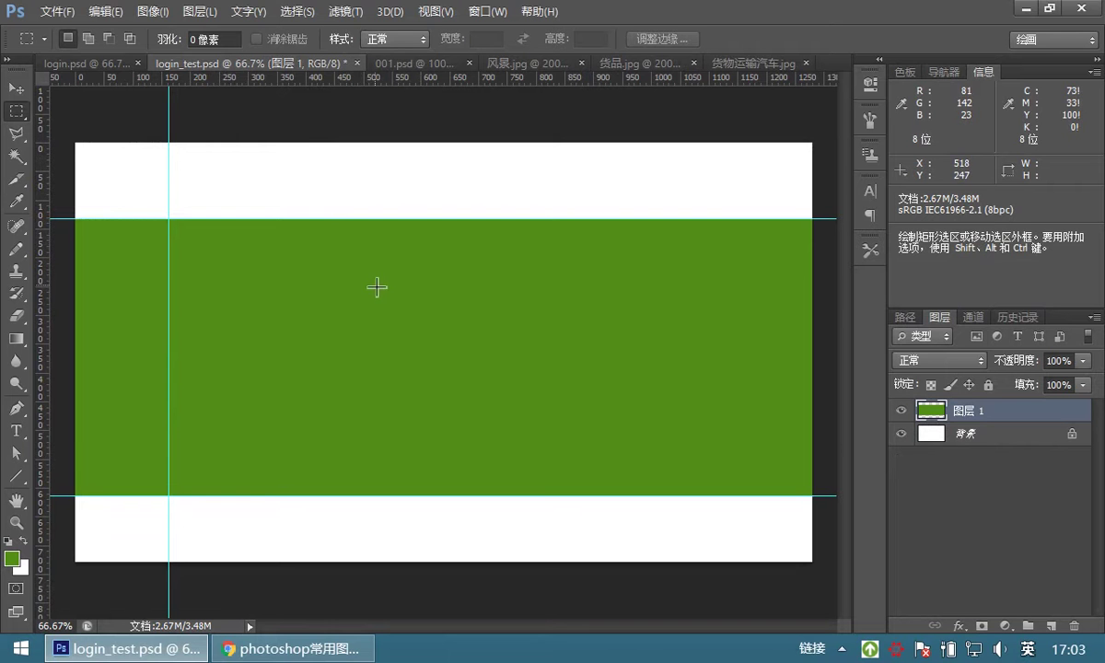
click(19, 85)
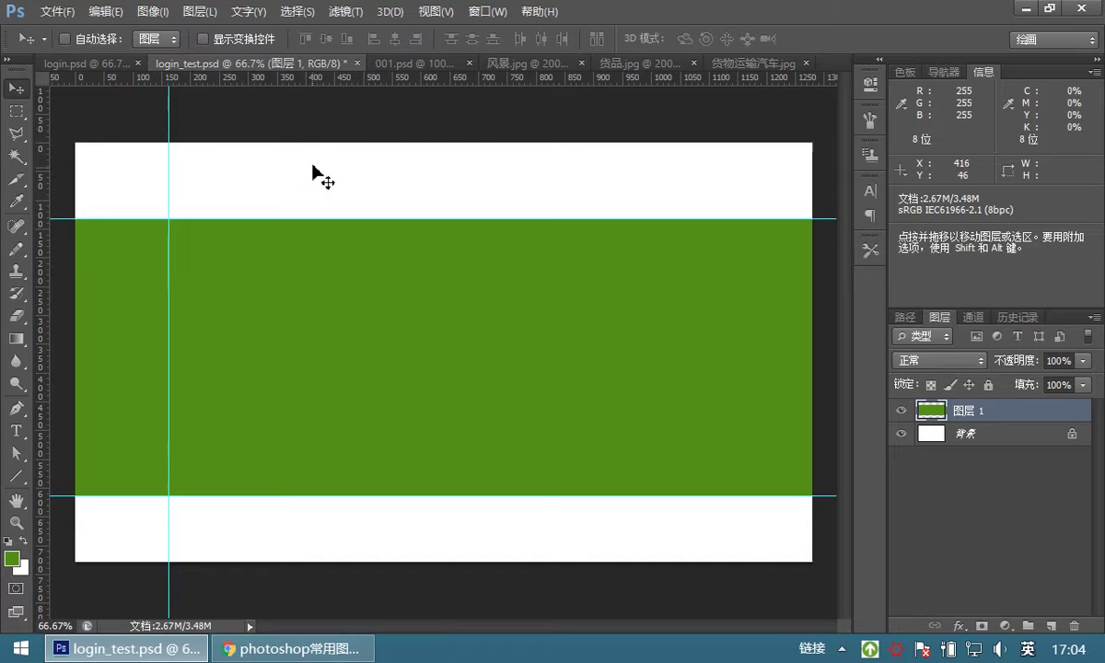
click(54, 15)
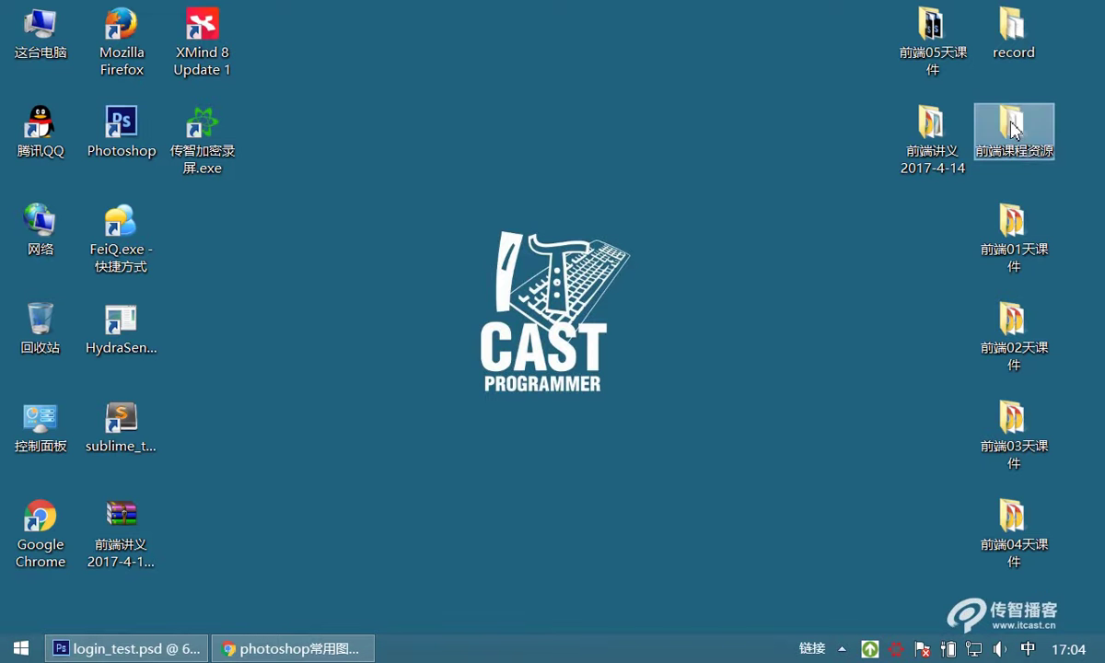
Locate logo.png in the desktop folder 前端课程资源, under 图片资源 and its psd subfolder.
double_click(1013, 129)
double_click(250, 185)
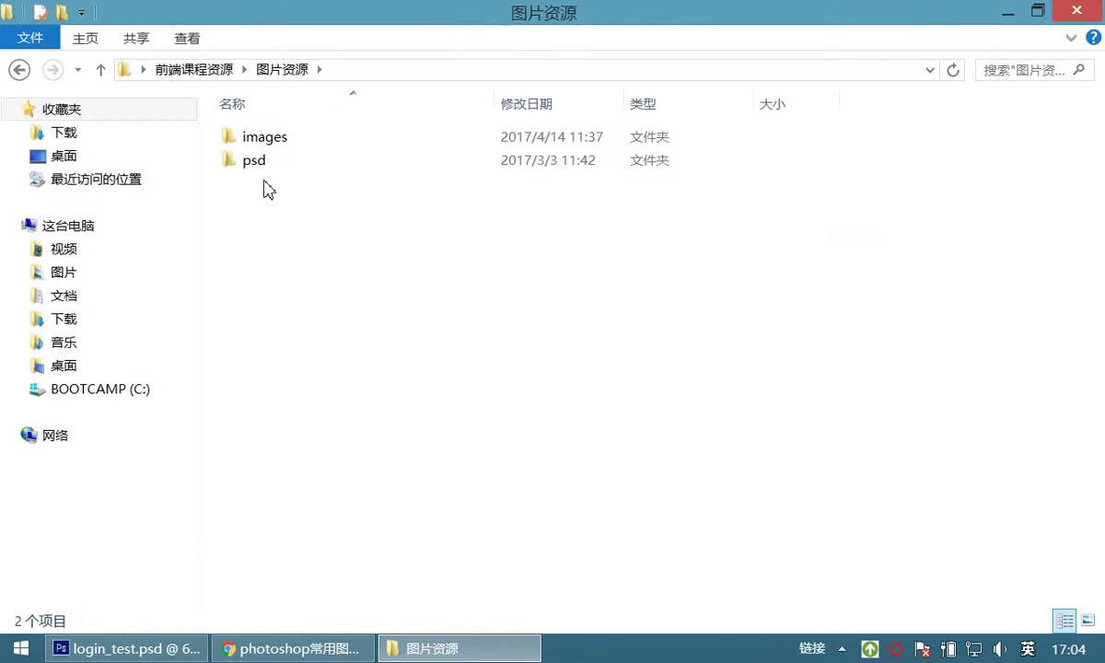
click(250, 162)
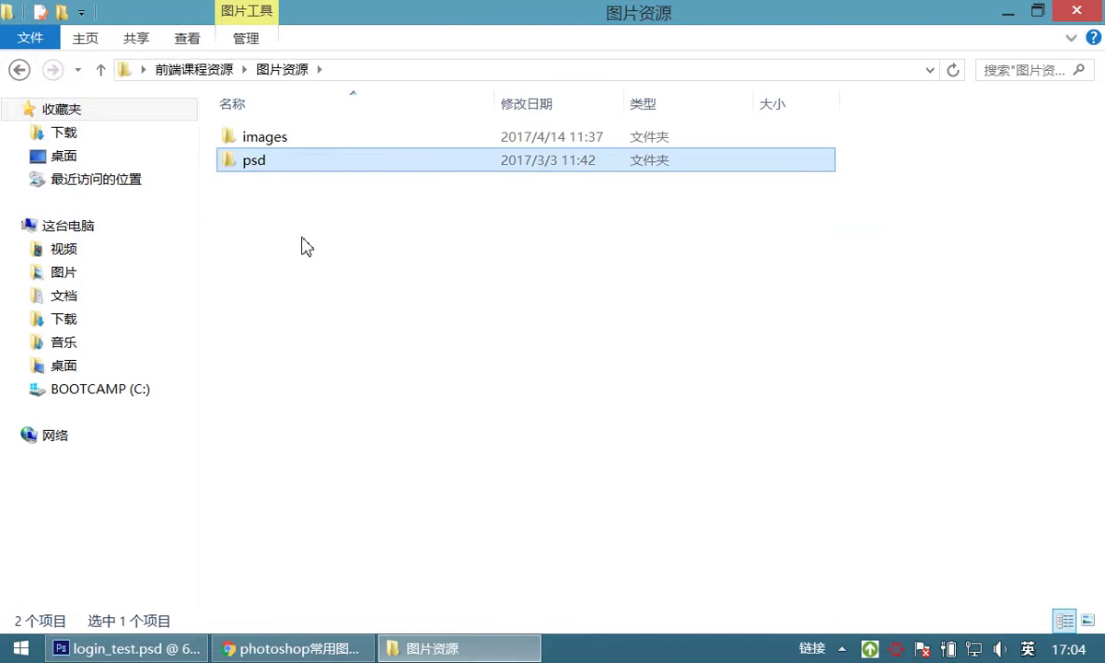
double_click(250, 162)
click(654, 306)
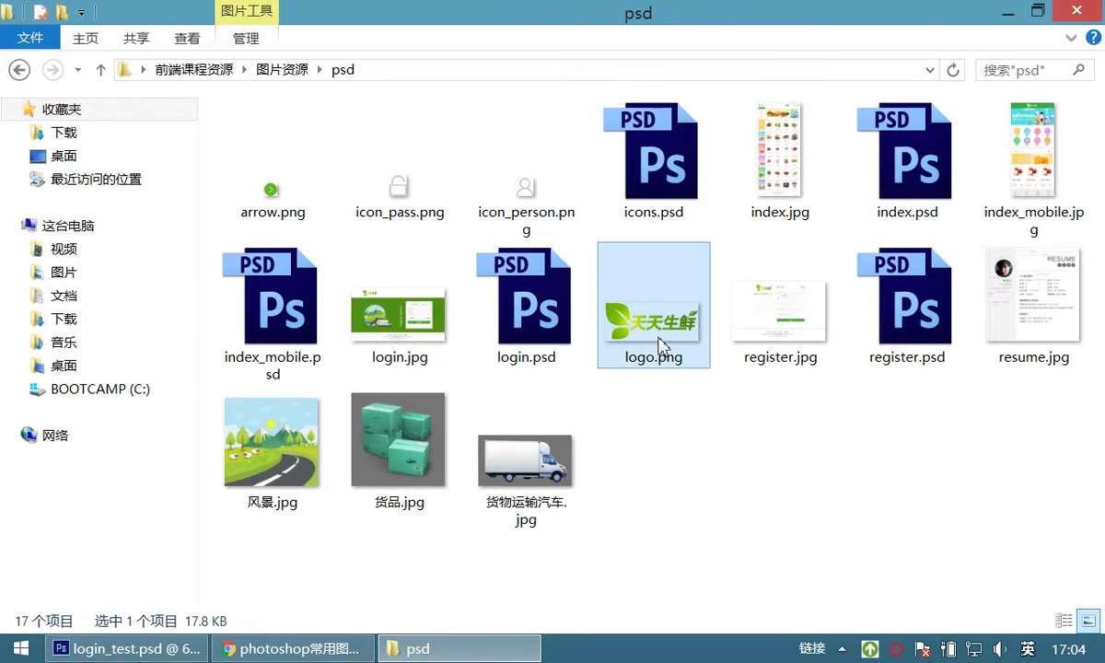
Switch back to Photoshop and open logo.png from the psd folder within 前端课程资源 and 图片资源 on the desktop.
click(138, 649)
click(57, 14)
click(77, 50)
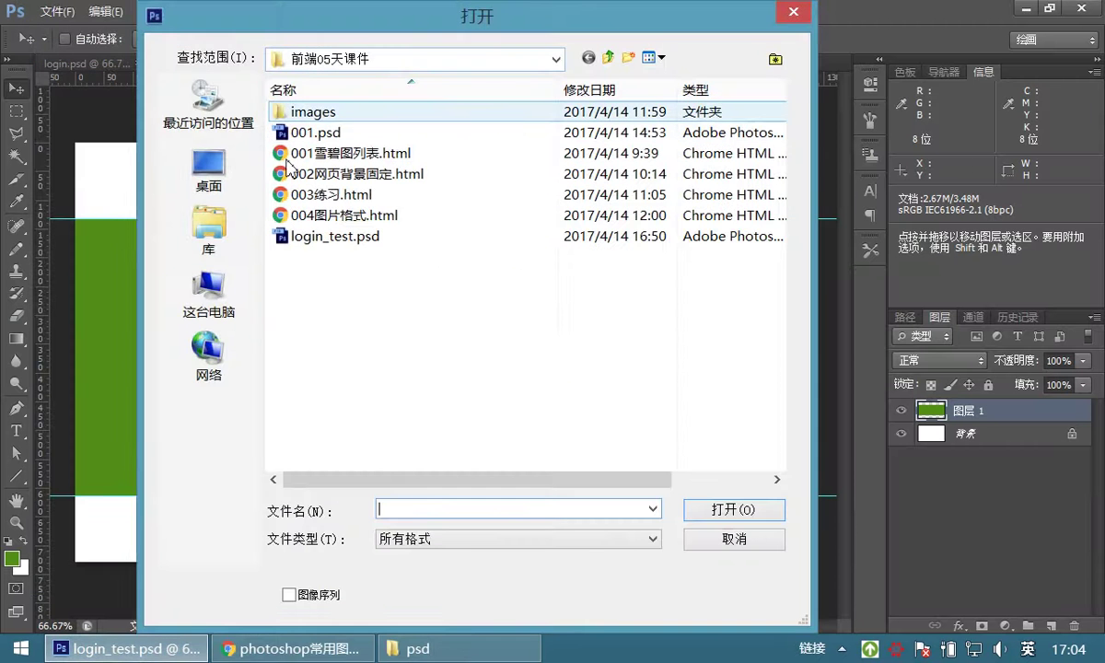
click(210, 167)
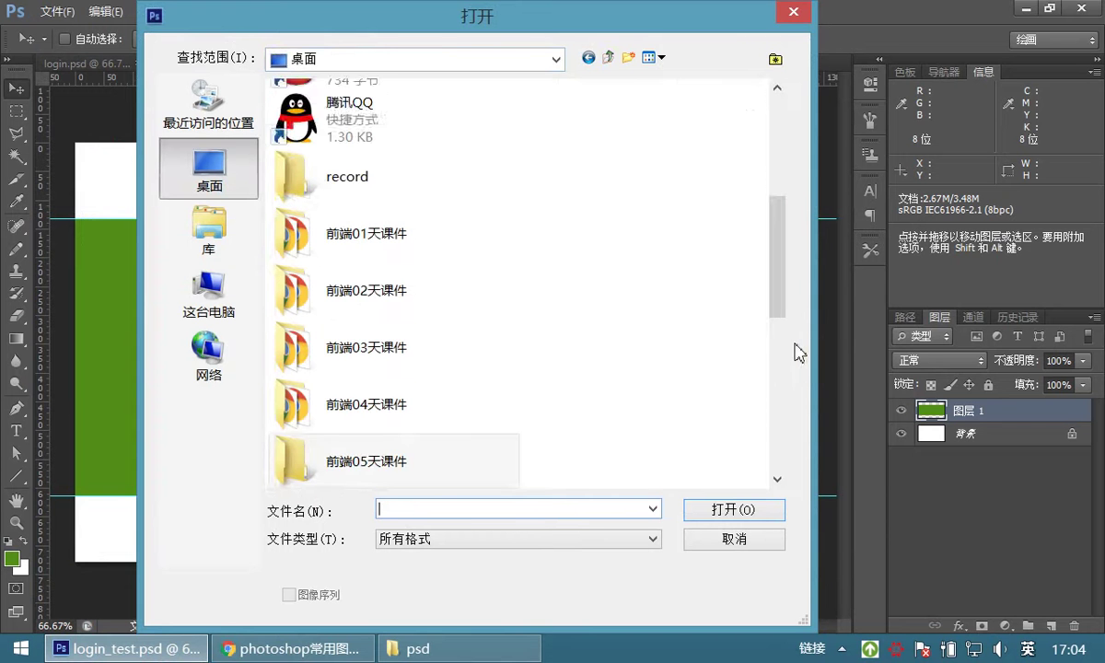
drag(785, 313, 789, 391)
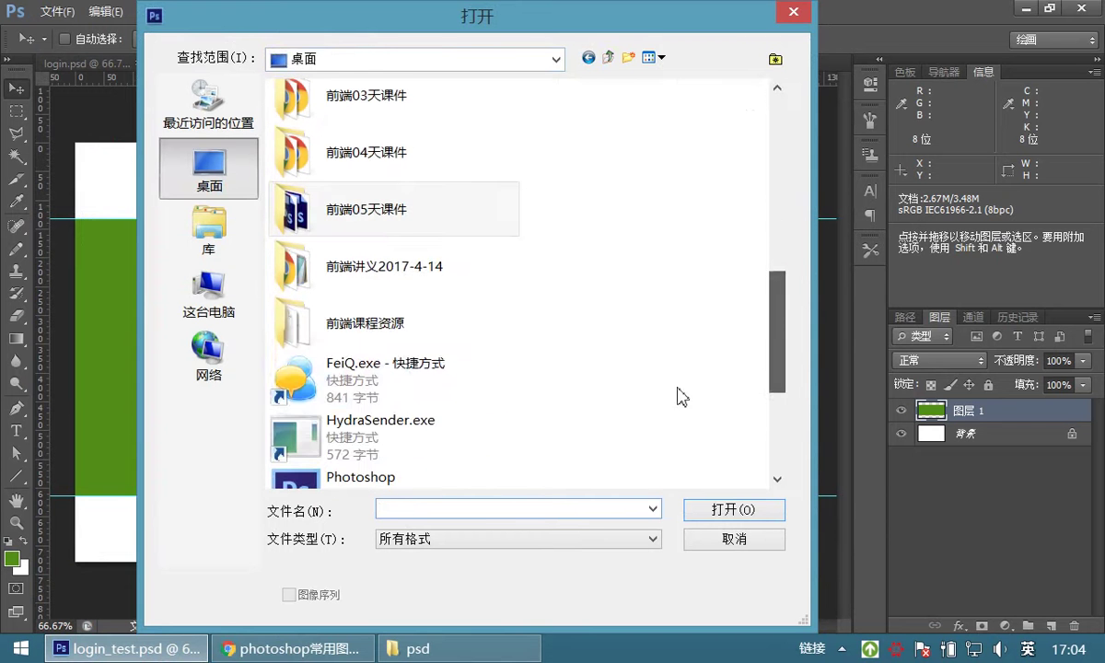
double_click(350, 322)
double_click(330, 154)
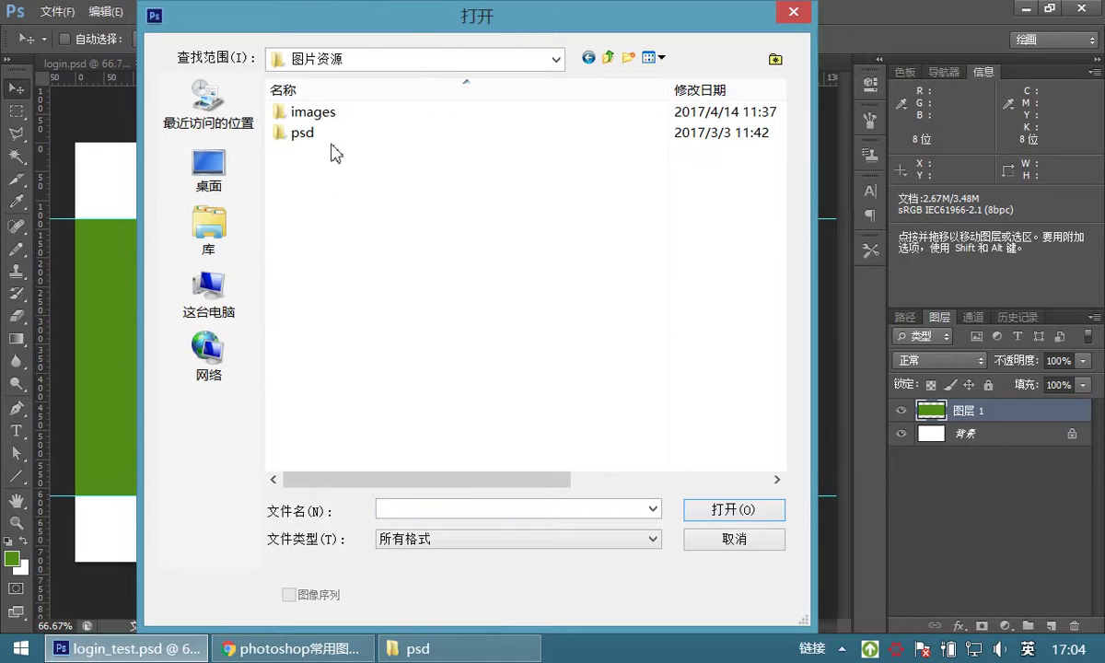
double_click(331, 145)
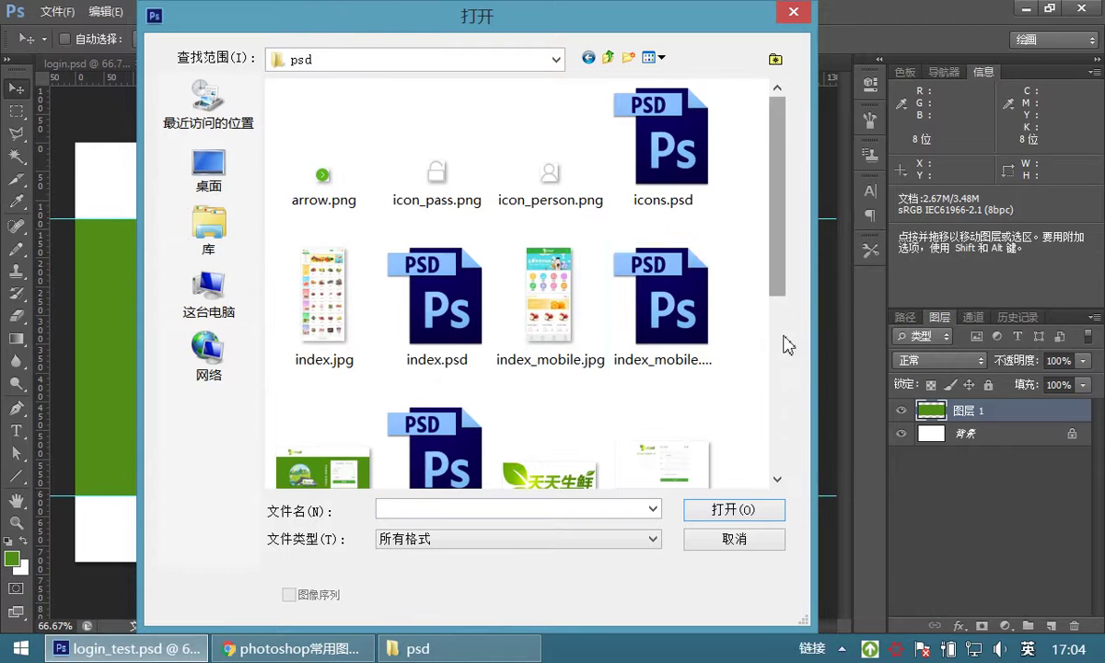
scroll(789, 350, down, 1)
click(571, 354)
click(734, 509)
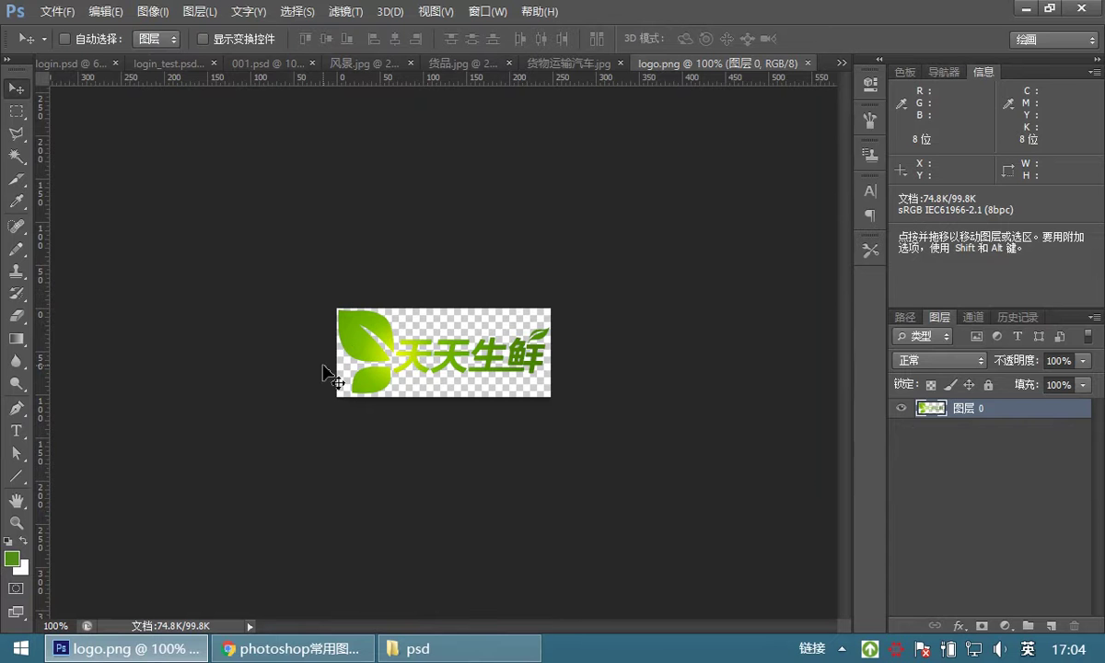
Copy the whole logo.png image, paste it into login_test.psd and rename the pasted layer logo.
click(17, 112)
drag(259, 236, 580, 409)
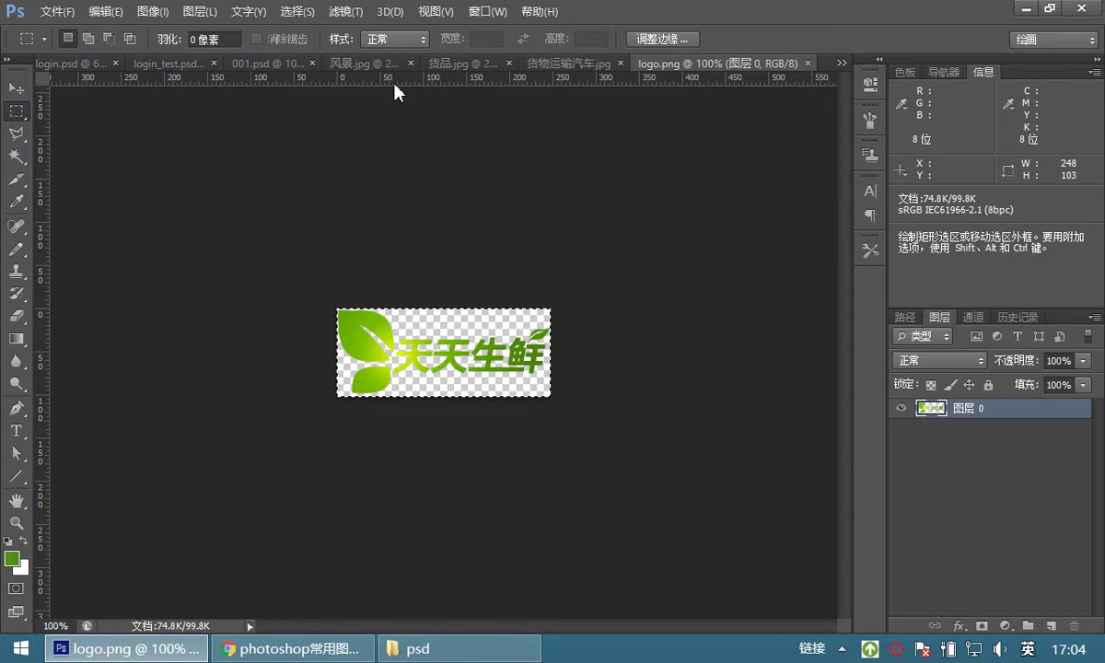
click(170, 64)
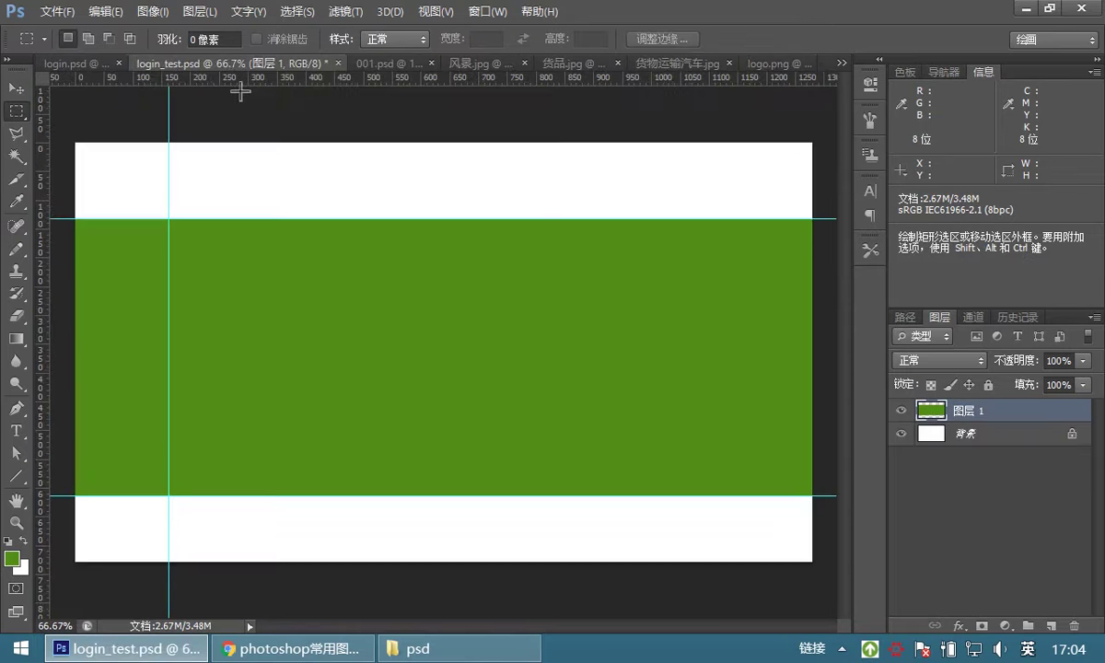
key(ctrl+v)
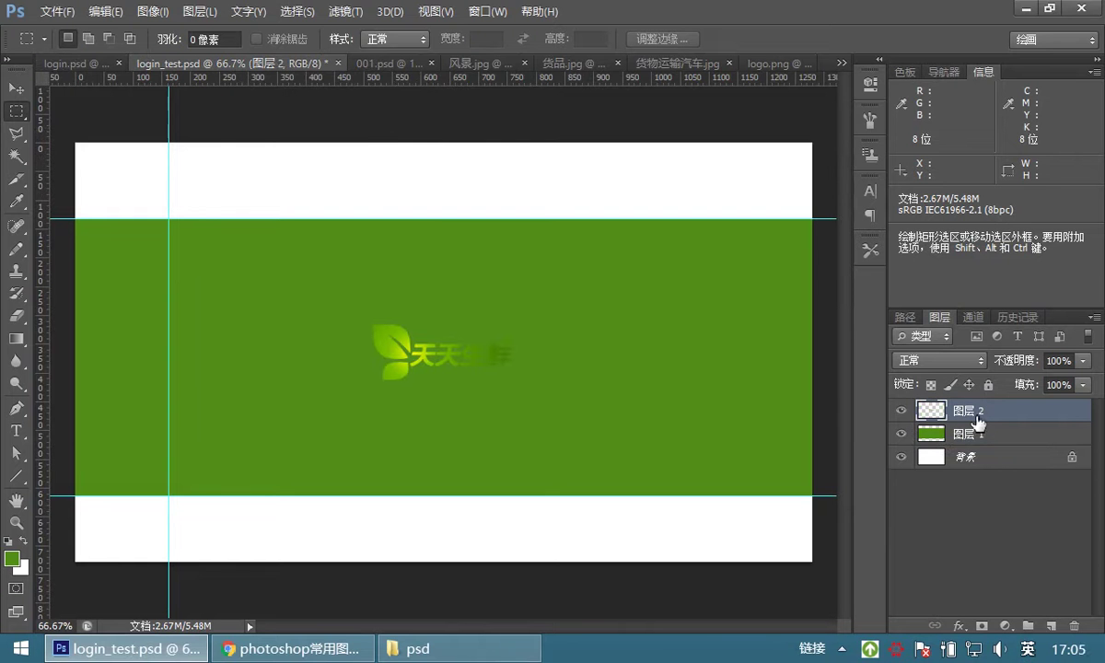
double_click(969, 414)
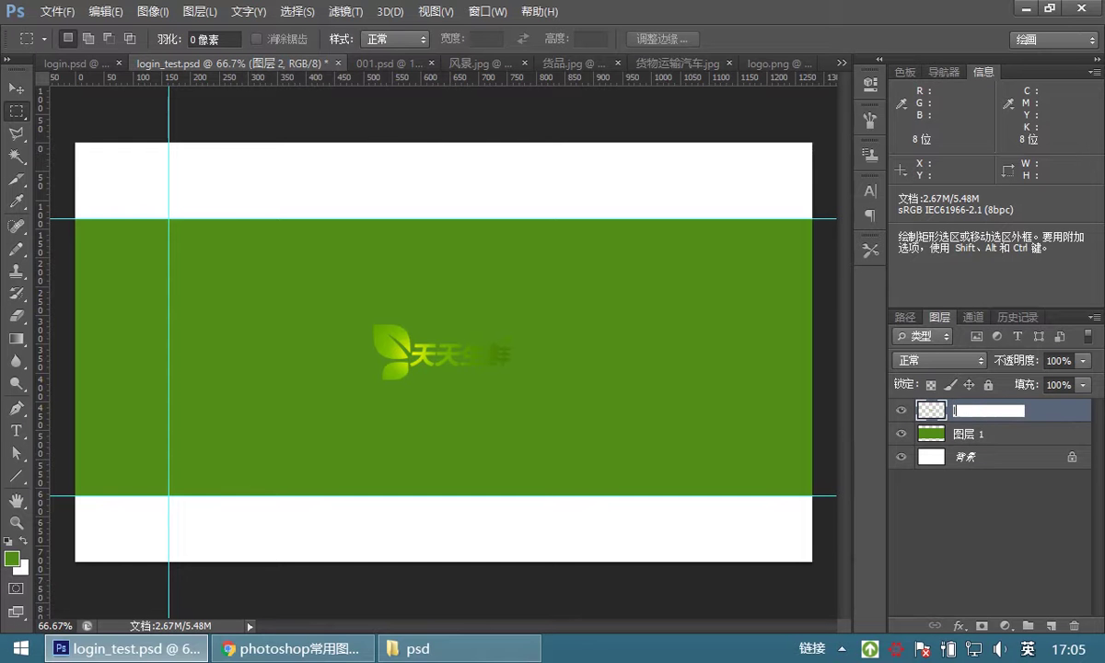
key(Return)
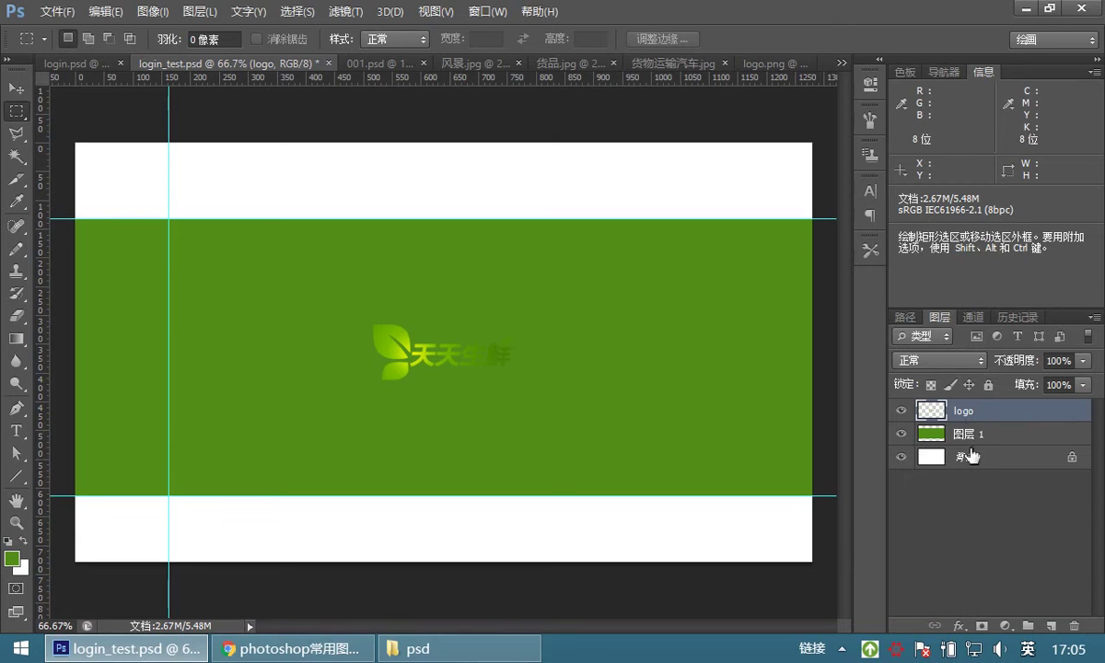
Rename the green banner layer 绿色背景.
double_click(967, 434)
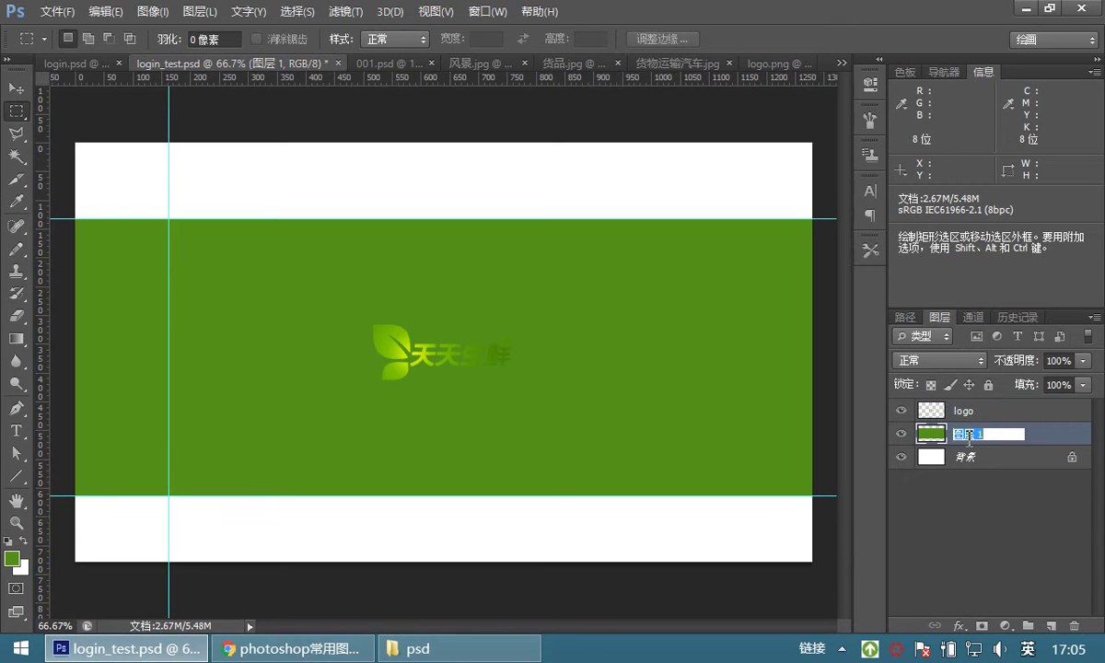
text(lvse)
key(space)
text(bei)
text(j)
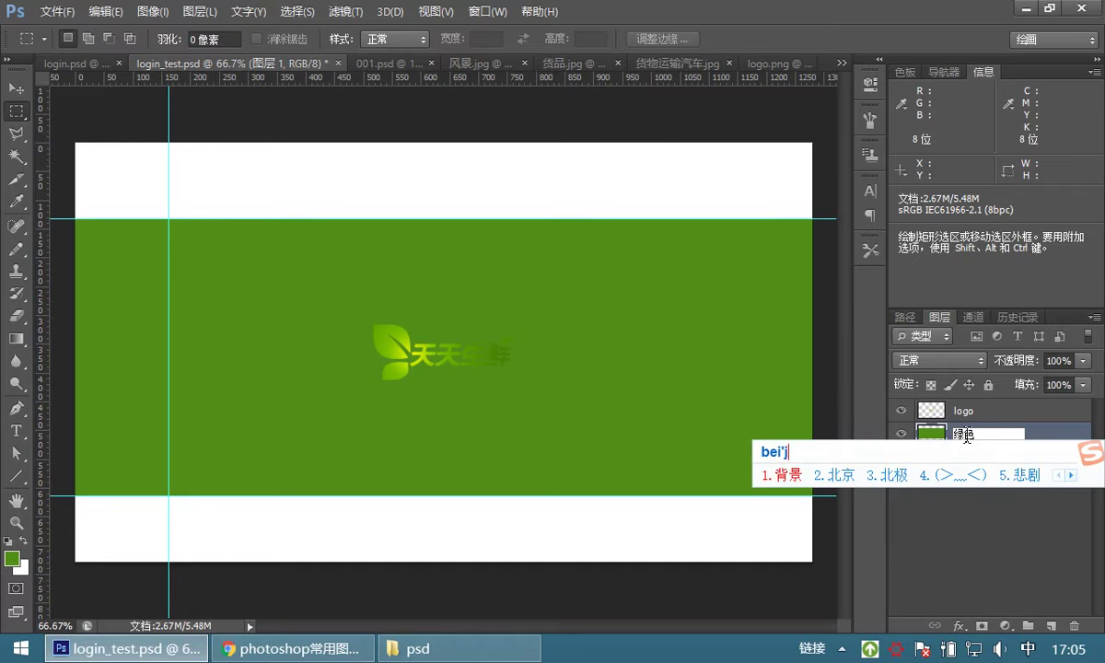
key(space)
key(Return)
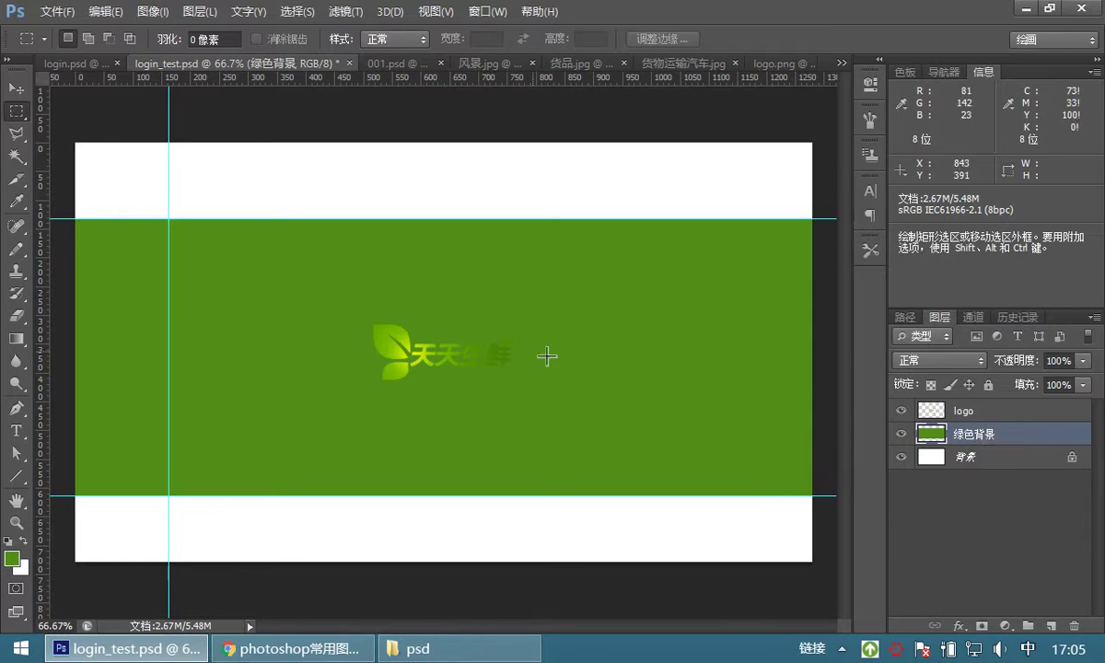
Move the logo into the white header with its left edge on the vertical guide, and nudge it slightly down.
click(921, 409)
click(18, 92)
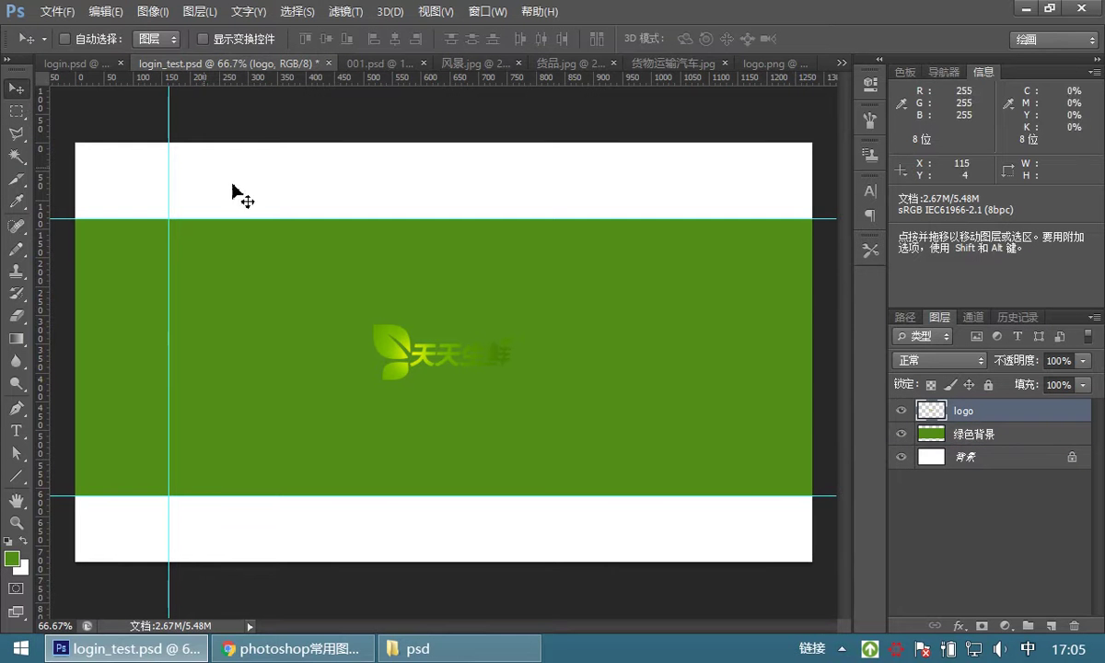
key(shift+Down)
drag(394, 357, 184, 171)
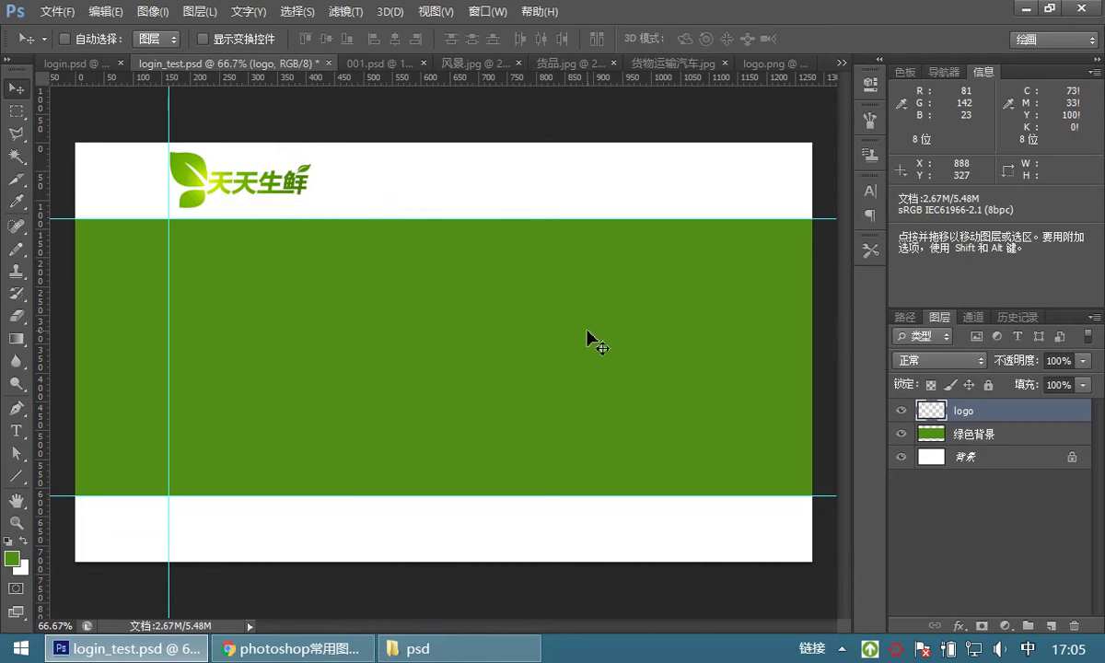
key(Down)
key(Down)
key(Down)
key(Down)
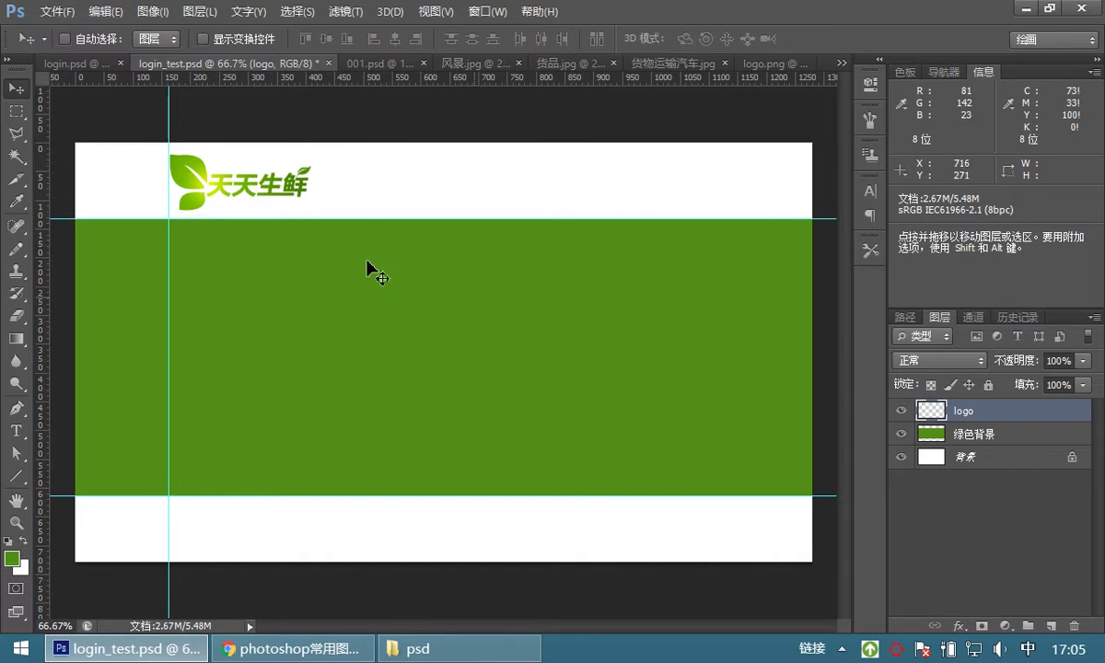
Compare the logo with the one in login.psd and add a vertical guide there at the logo's right edge.
click(91, 64)
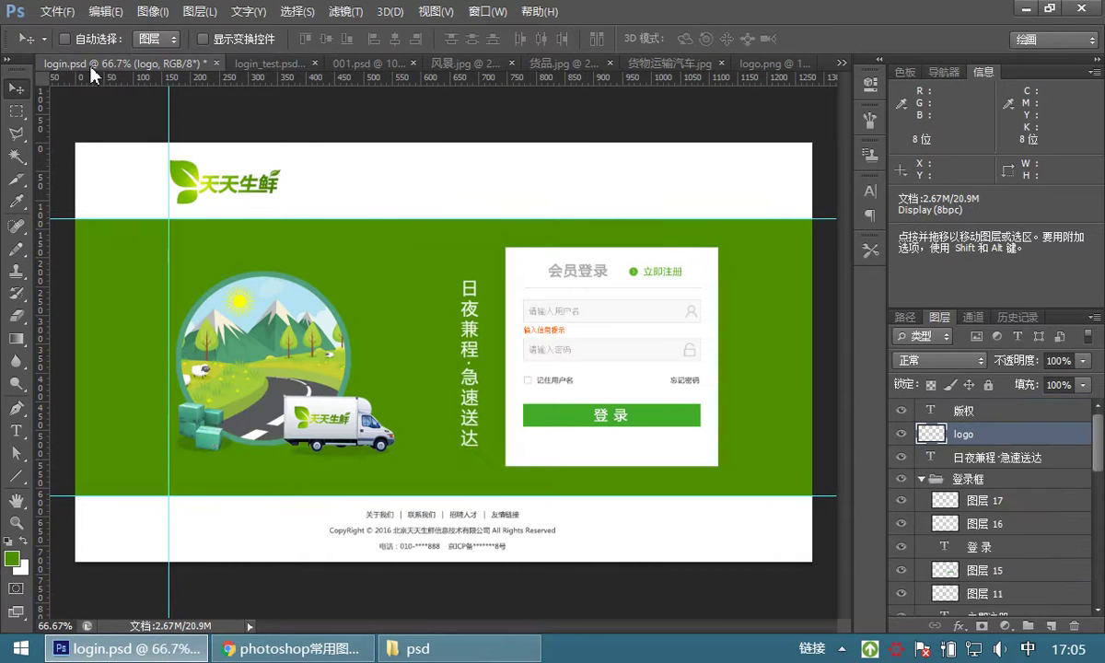
click(264, 63)
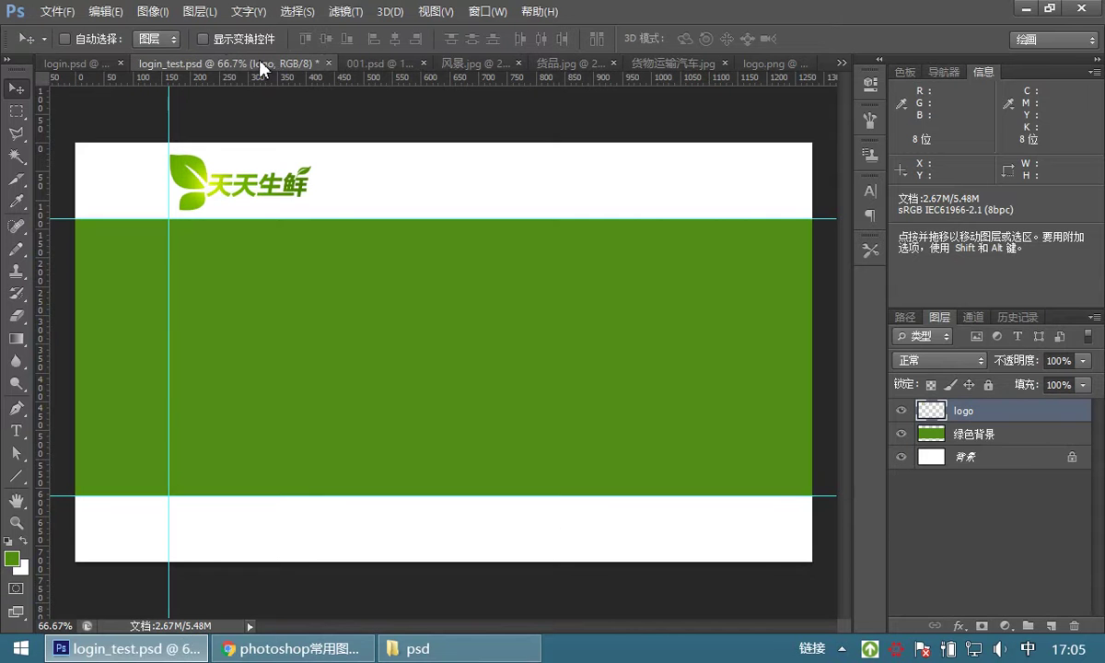
click(95, 63)
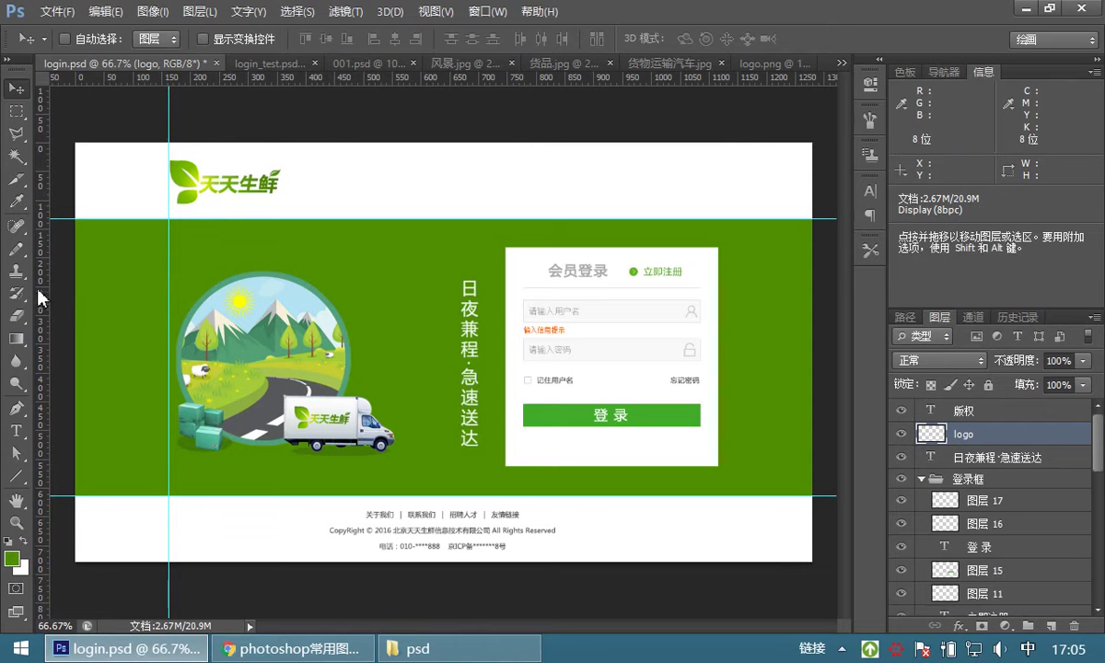
drag(41, 288, 283, 221)
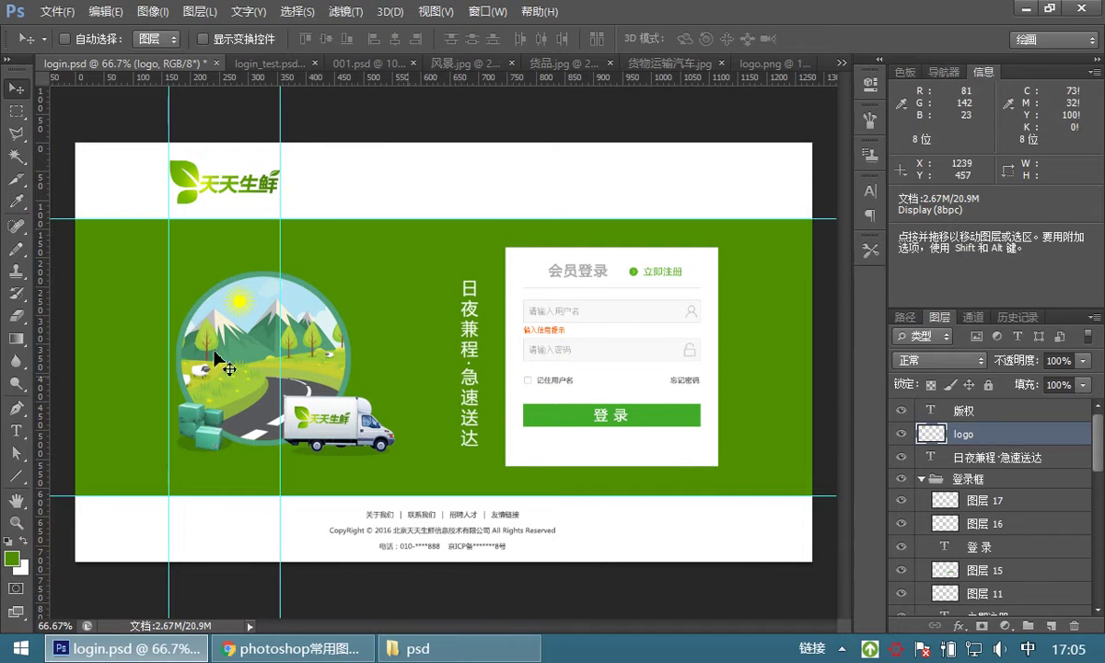
Measure the logo's width in login.psd with a rectangular selection spanning the two vertical guides.
click(17, 522)
click(198, 236)
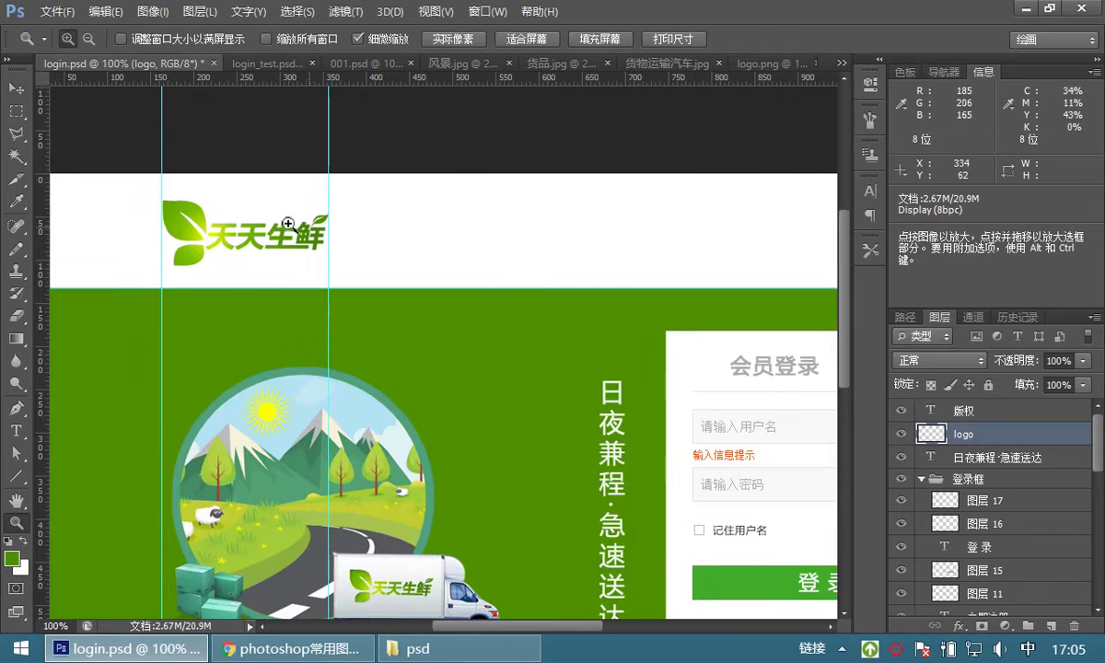
click(16, 111)
drag(163, 186, 328, 272)
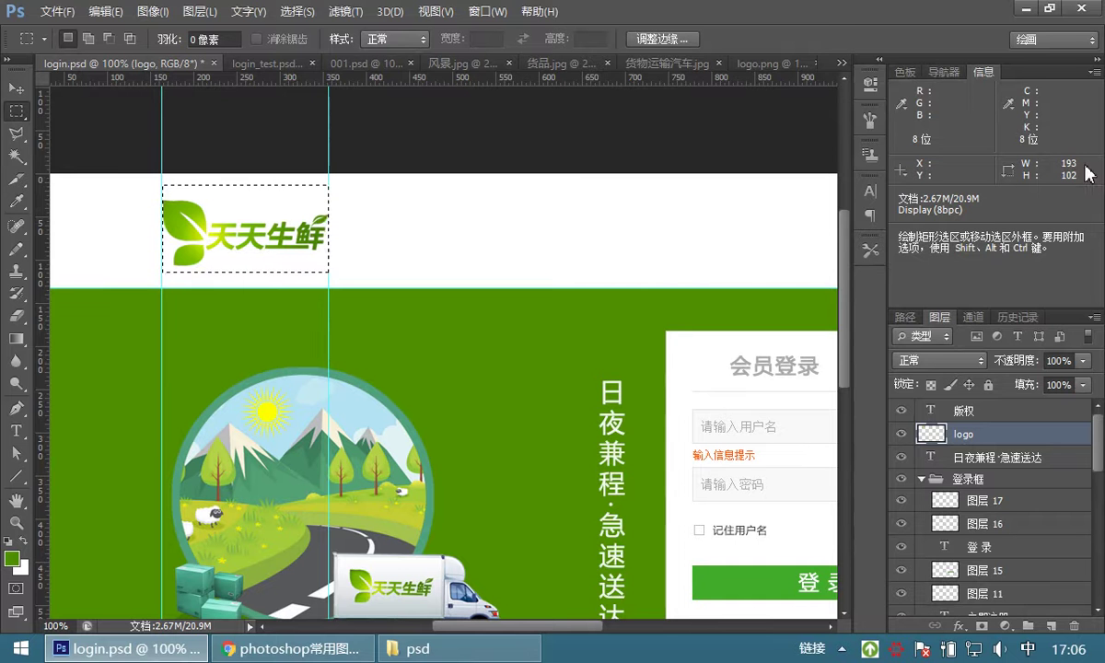
click(275, 67)
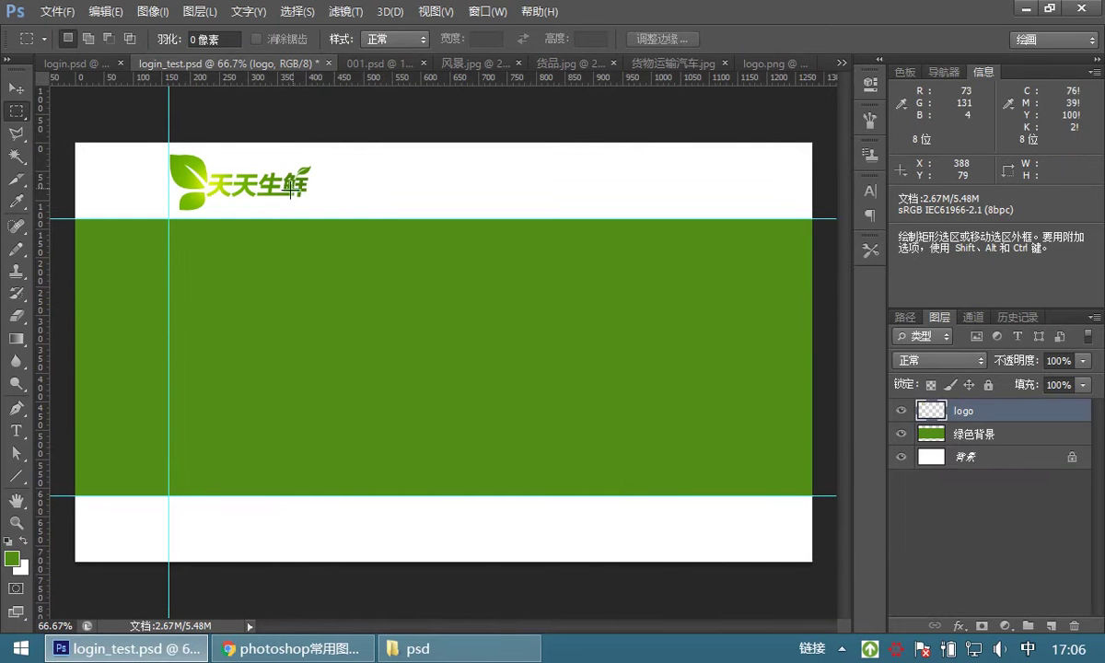
click(84, 62)
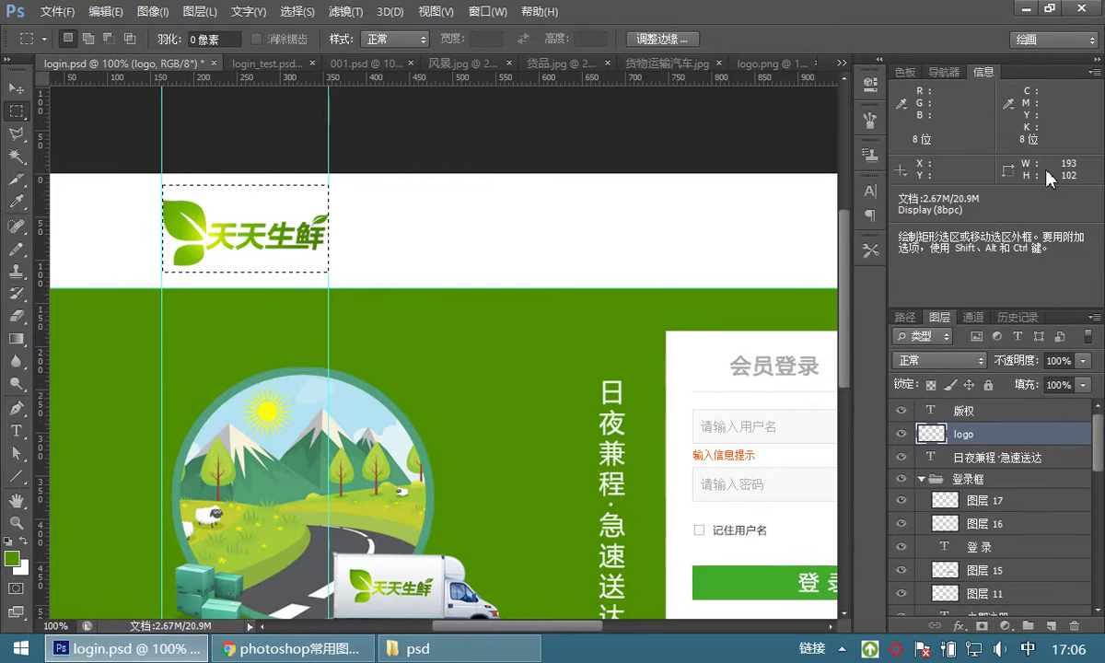
In login_test.psd, select a 193 × 129 px header area from the vertical guide down to the upper horizontal guide.
click(249, 61)
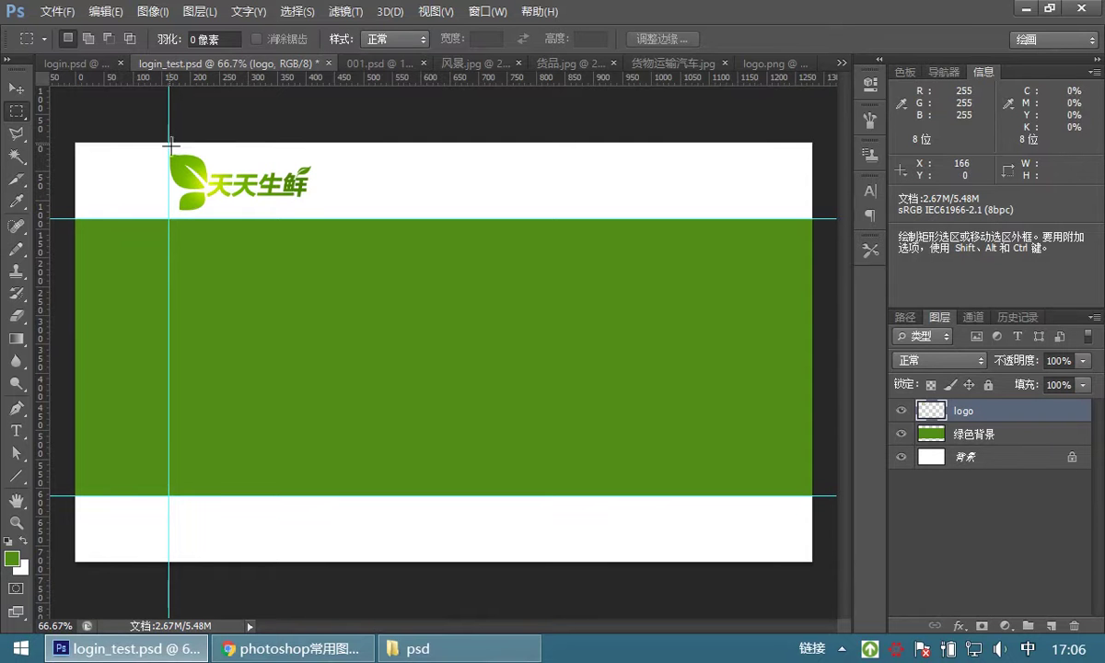
drag(169, 145, 280, 219)
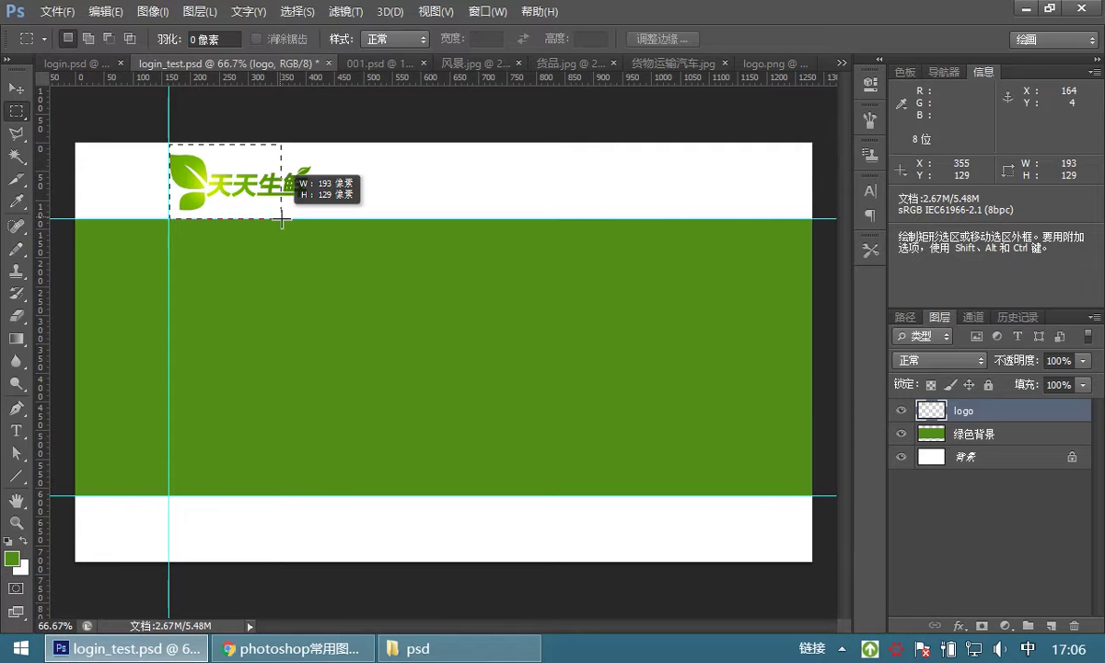
drag(283, 220, 283, 220)
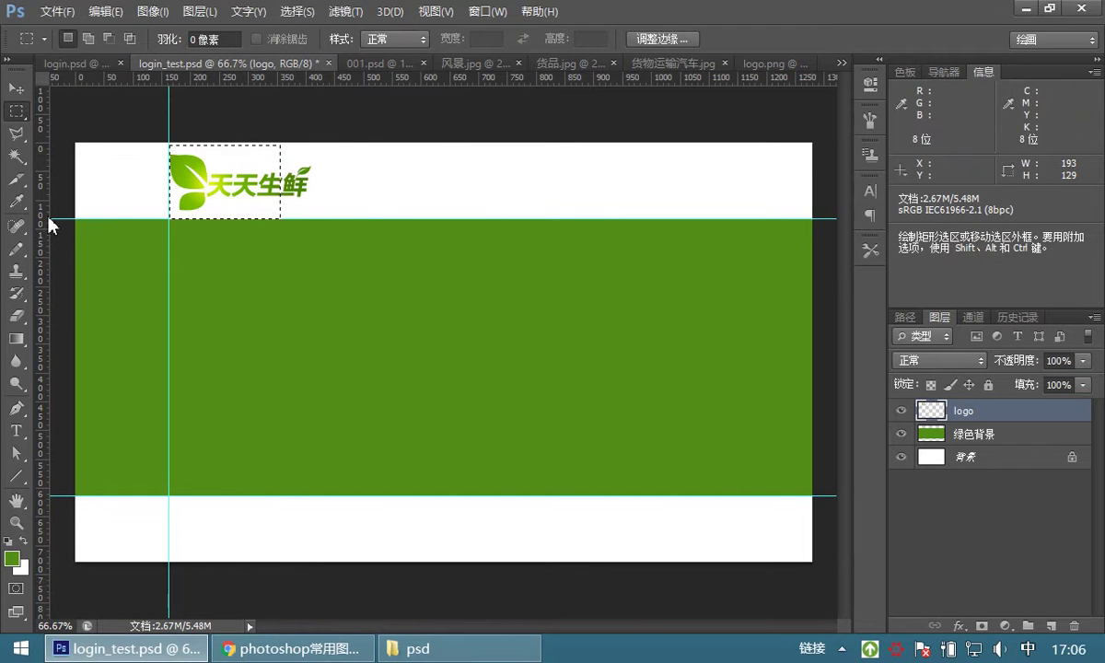
Add a vertical guide at the selection's right edge, deselect the area and choose the Move tool.
drag(39, 217, 280, 208)
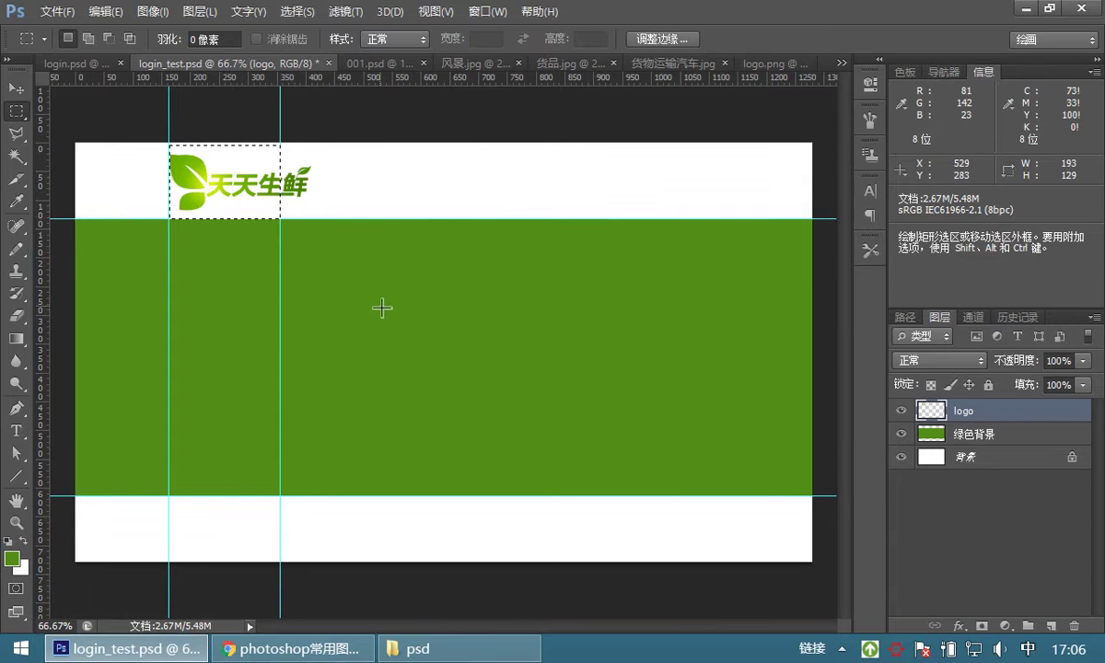
click(341, 285)
click(17, 89)
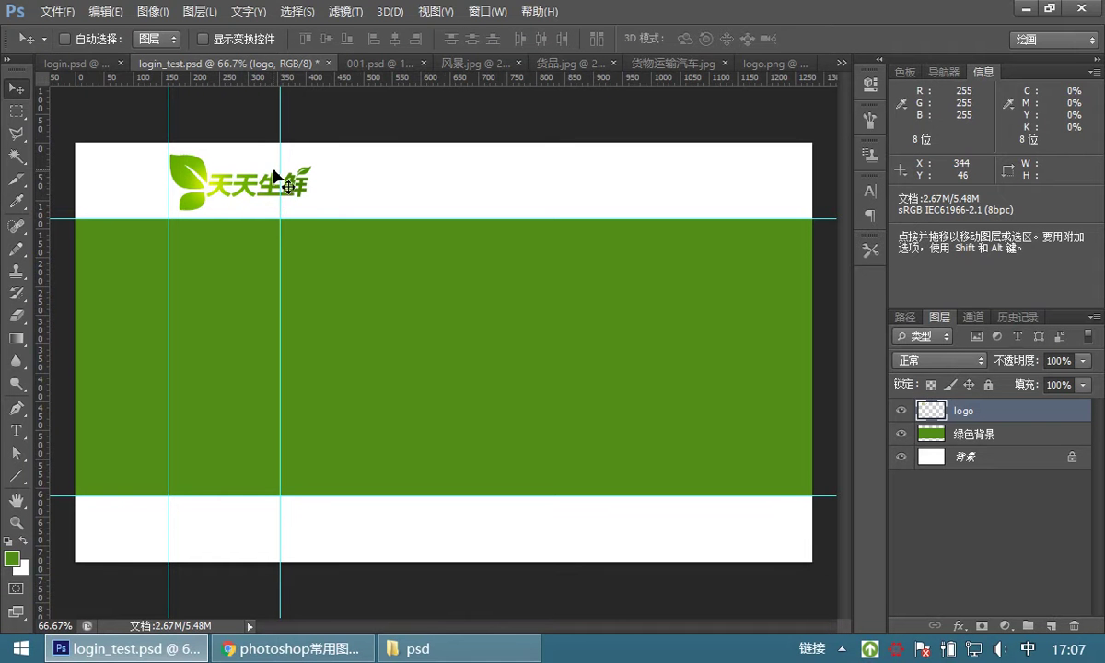
Try to narrow only the logo's width to the new vertical guide with Free Transform, and undo the change.
click(109, 12)
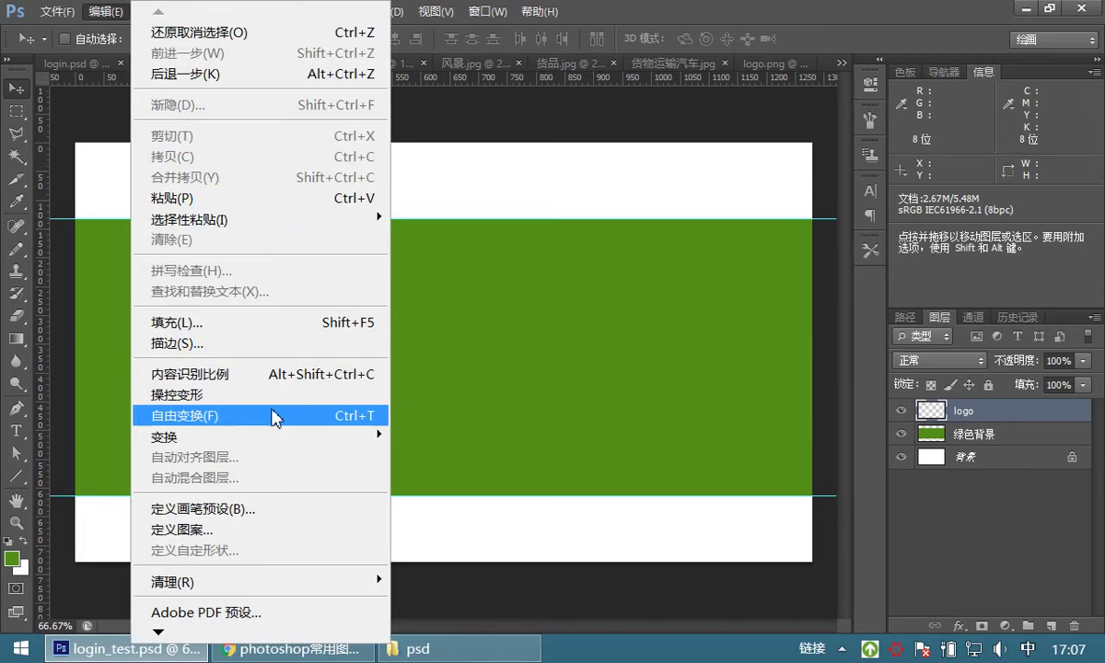
click(488, 204)
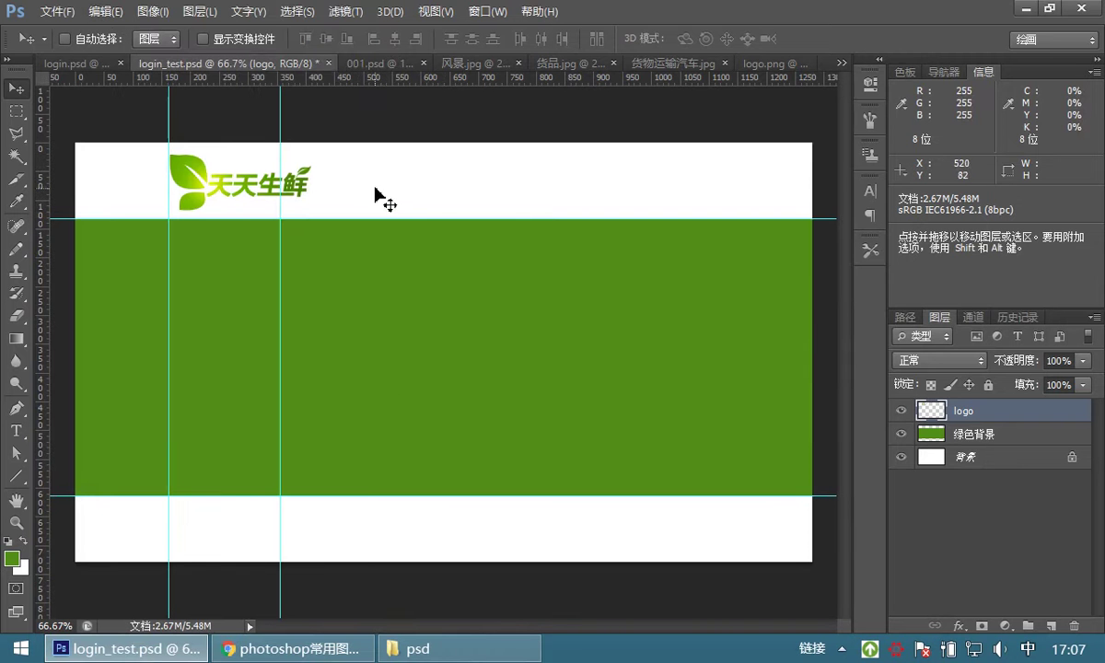
key(ctrl+t)
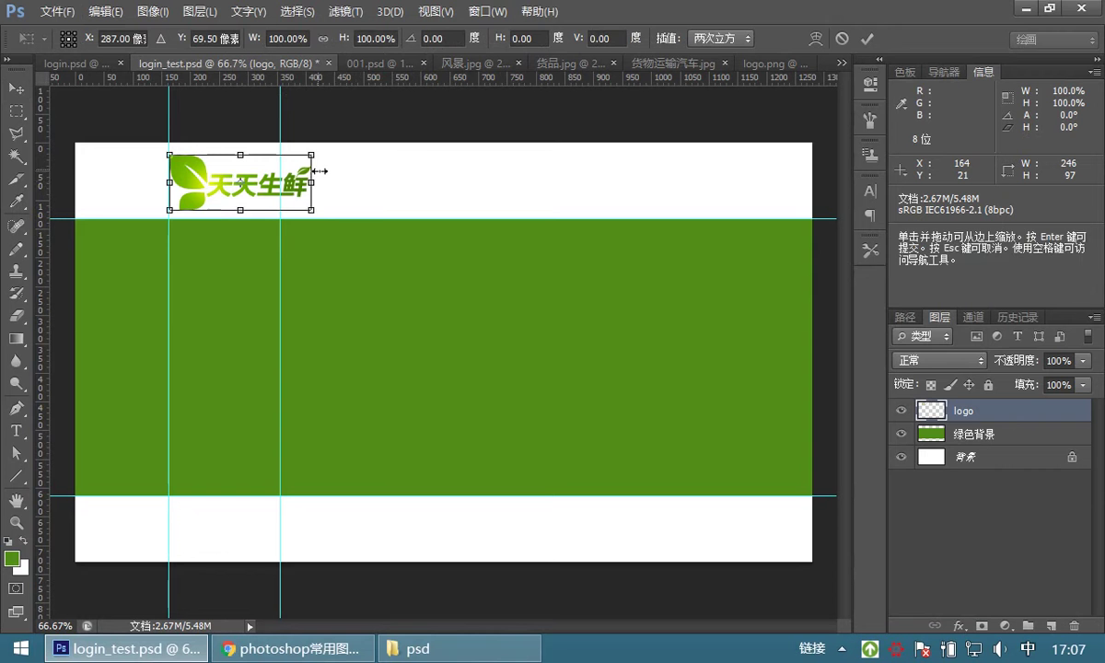
drag(311, 183, 280, 183)
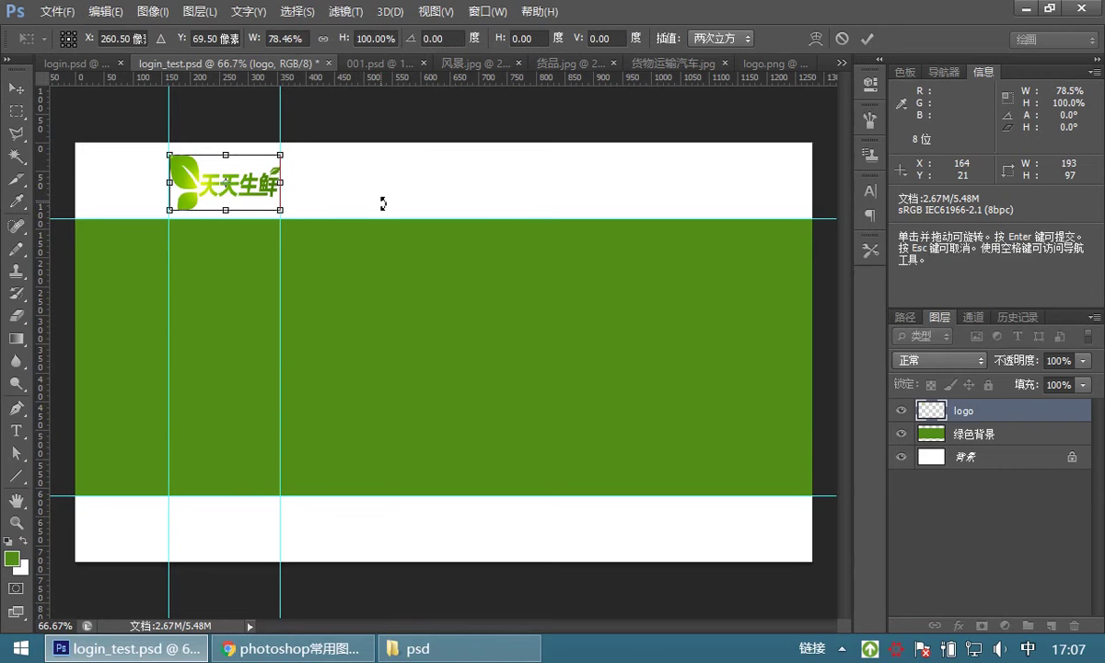
key(Return)
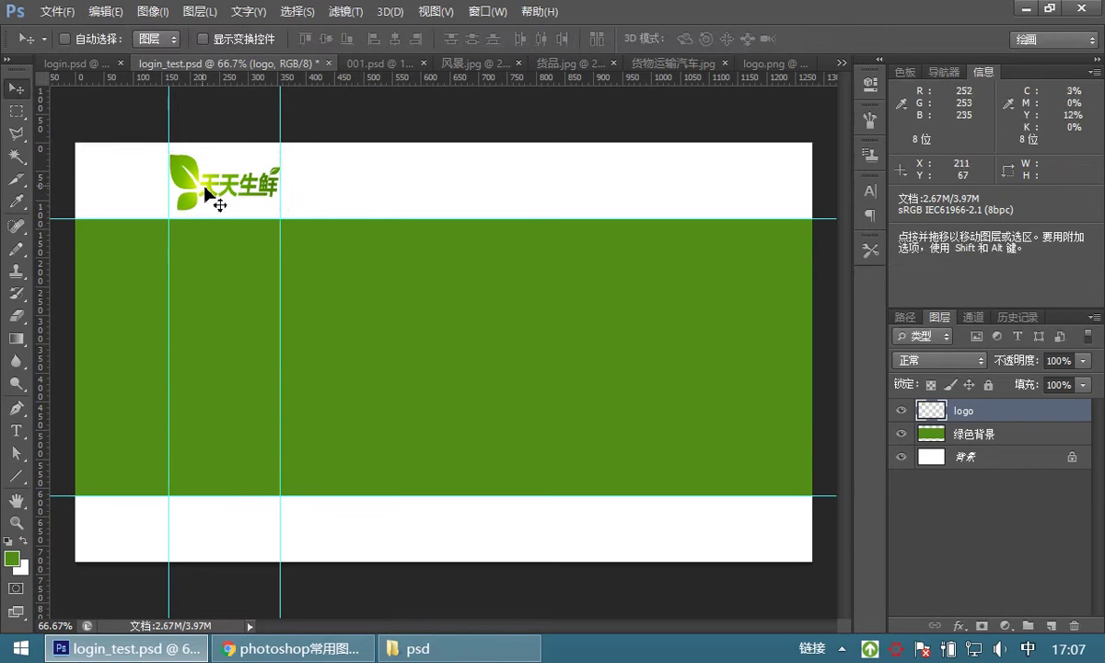
key(ctrl+z)
Scale the logo proportionally with Free Transform to 193 × 76 px, so its right edge meets the new vertical guide.
key(ctrl+t)
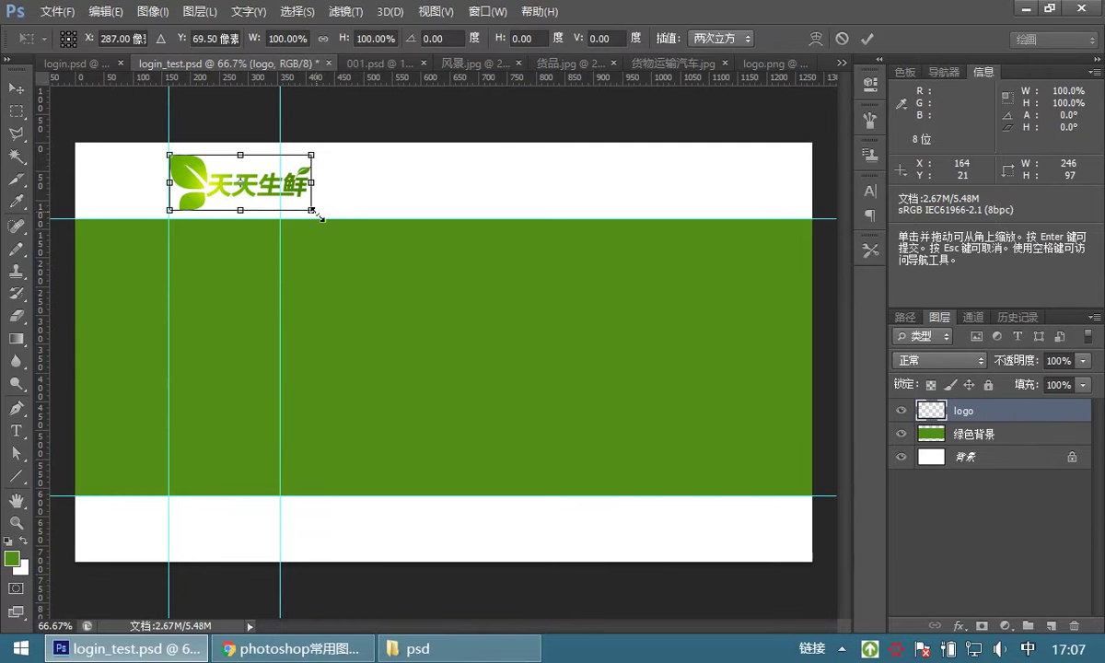
drag(301, 214, 284, 210)
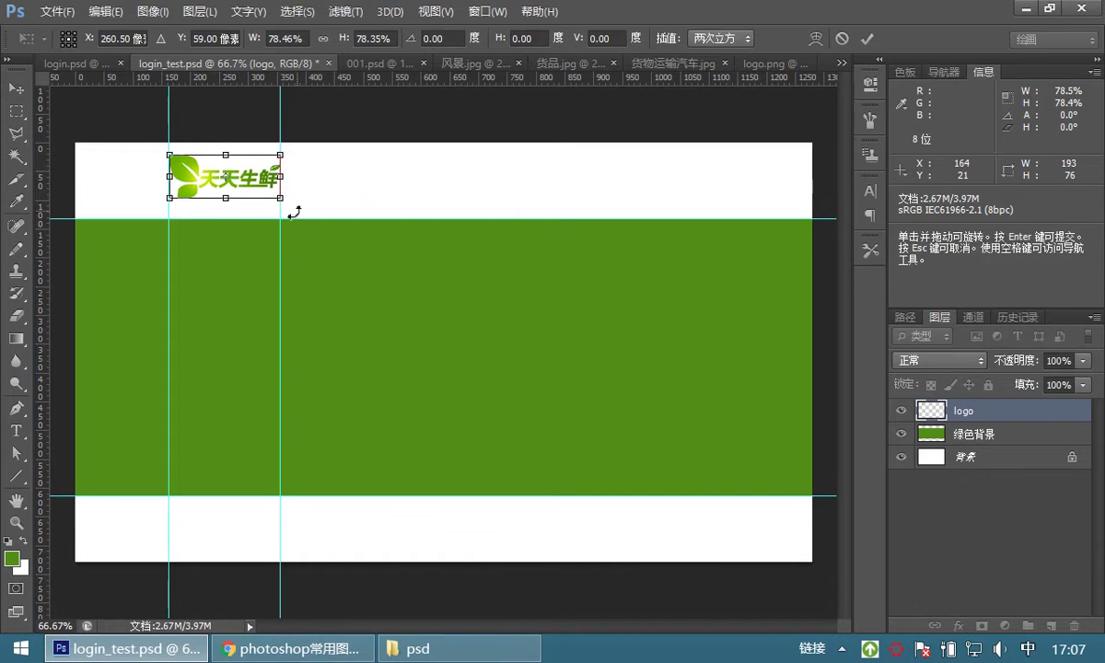
key(Return)
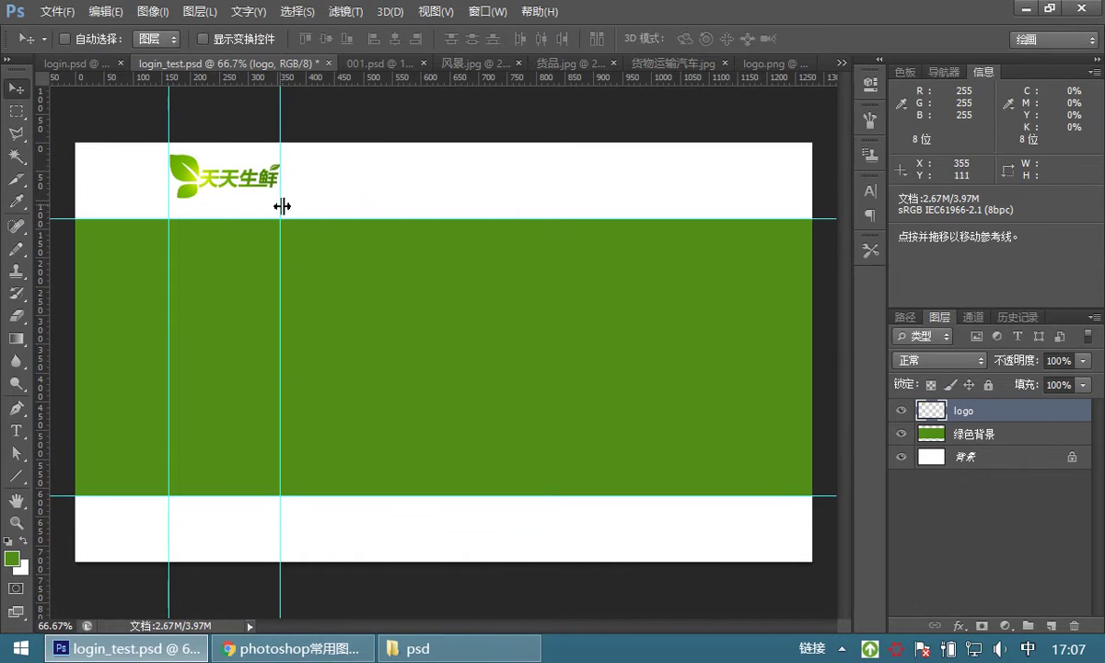
Nudge the logo down to about the middle of the white header's height, and remove the vertical guide at its right edge.
key(Down)
key(Down)
key(Down)
key(Down)
key(Down)
key(Down)
key(Down)
key(Down)
key(Down)
key(Down)
key(Down)
key(Down)
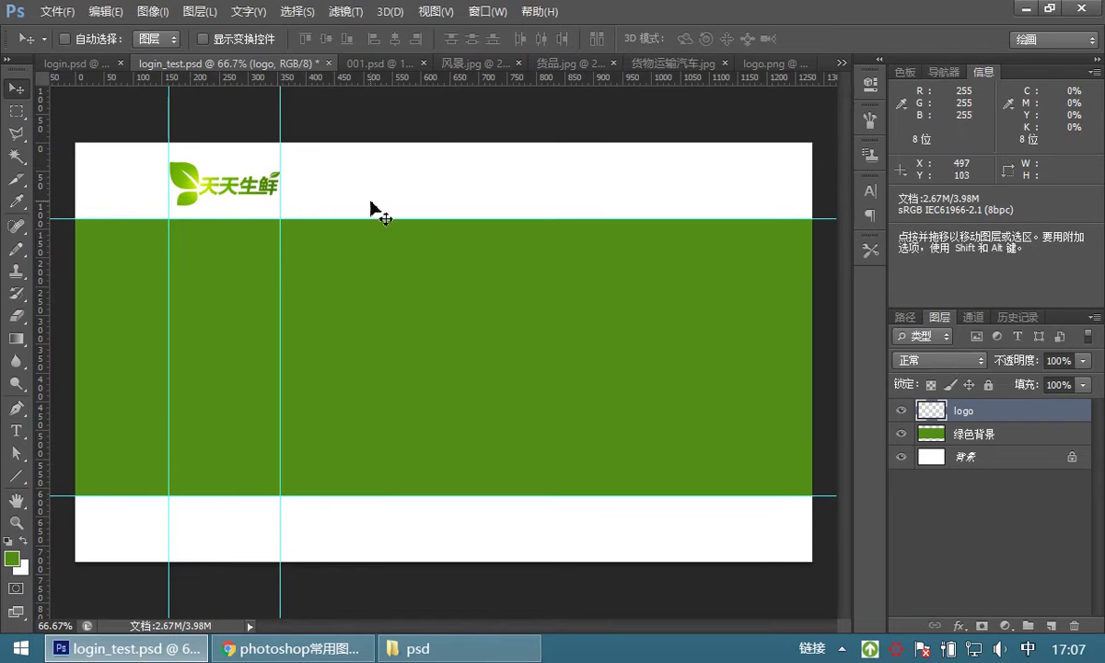
drag(281, 207, 20, 200)
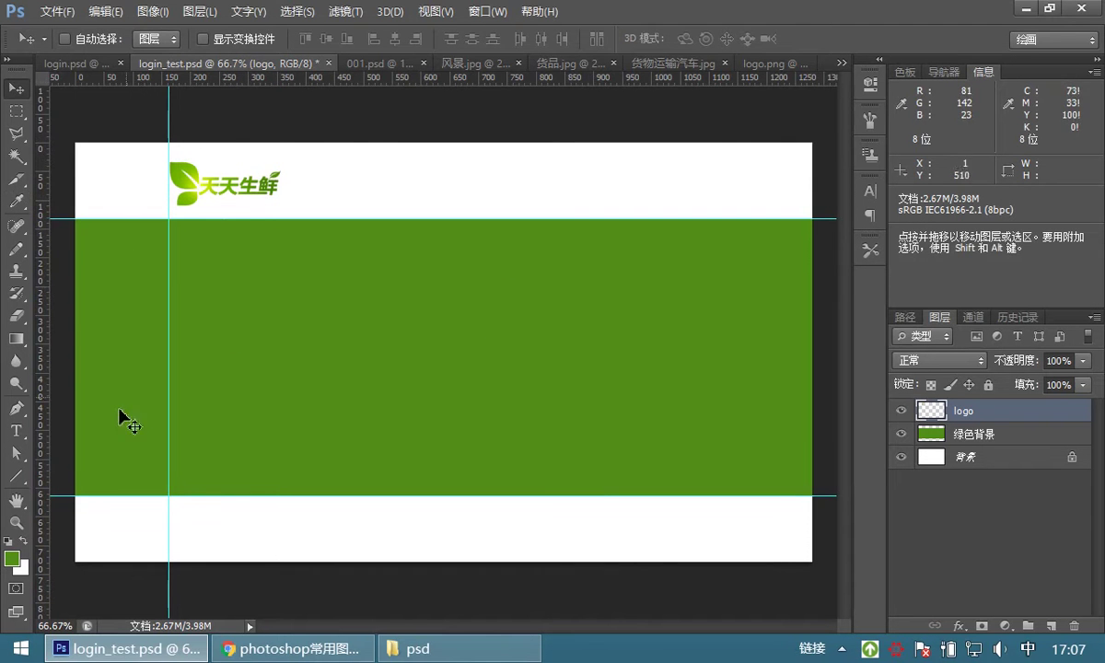
View the page at 100% zoom and check the whole layout at 50%.
double_click(17, 522)
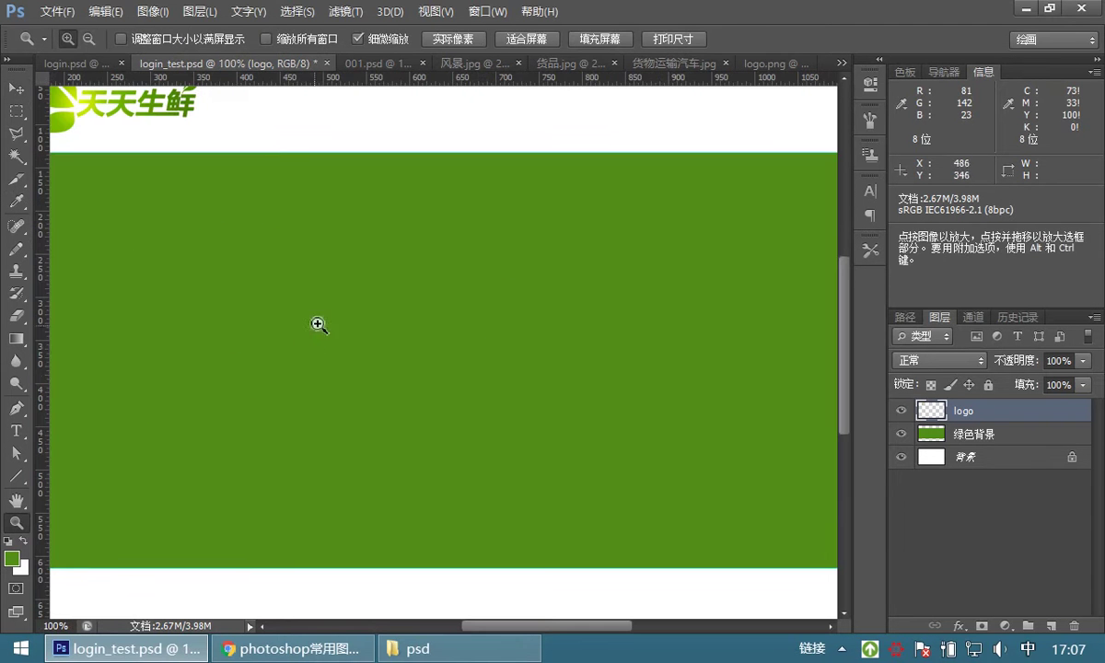
alt+click(368, 266)
alt+click(399, 264)
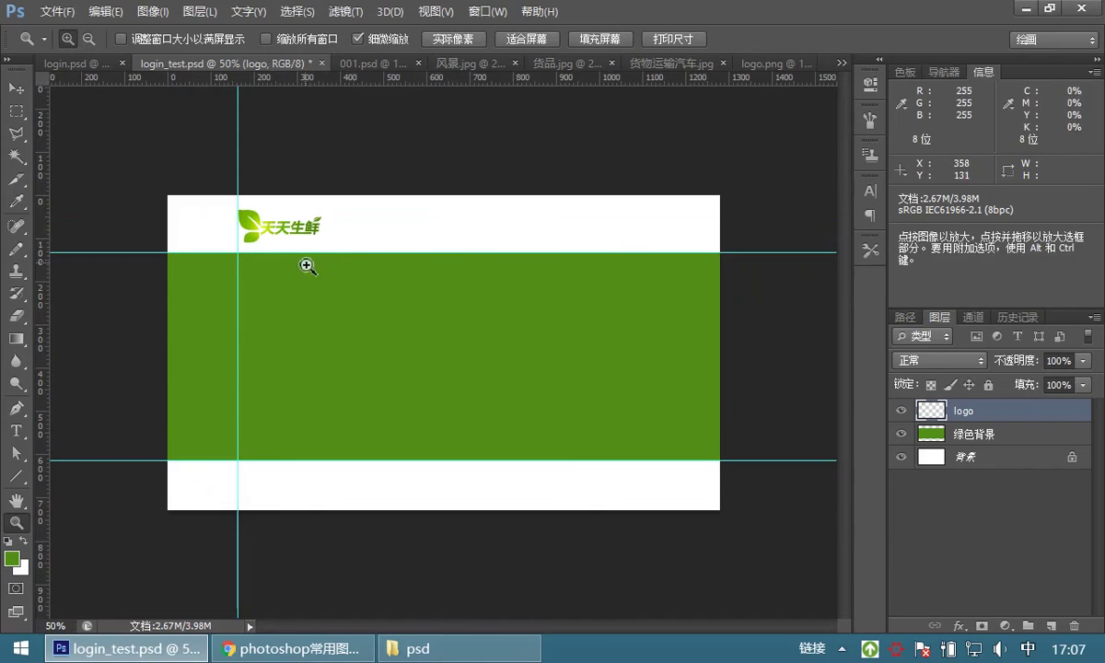